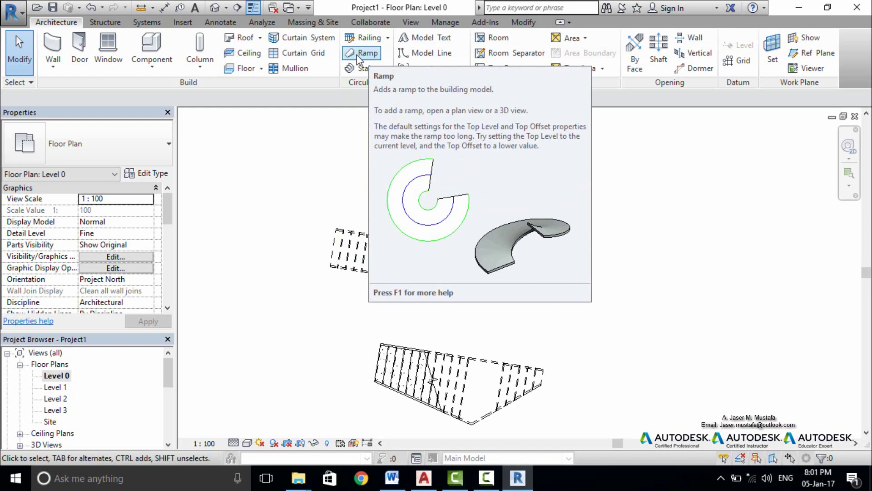
- Choose the Ramp tool on the Level 0 floor plan, leaving the project unsaved
click(359, 57)
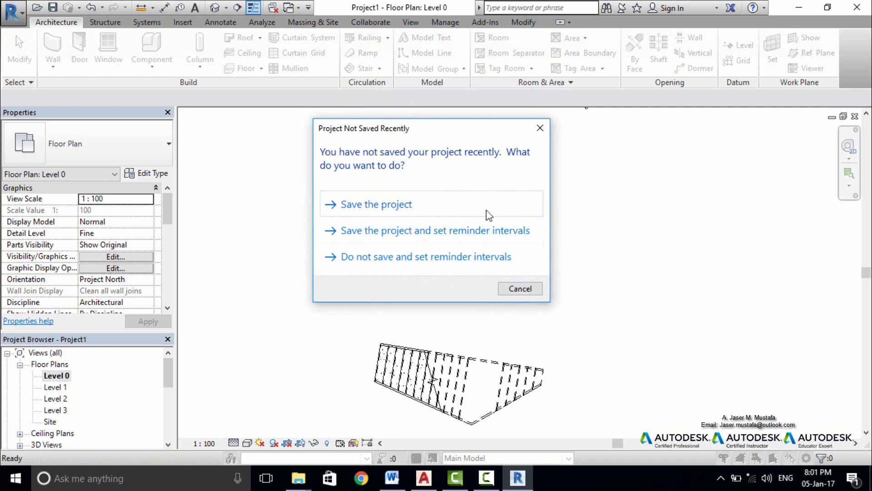
click(520, 289)
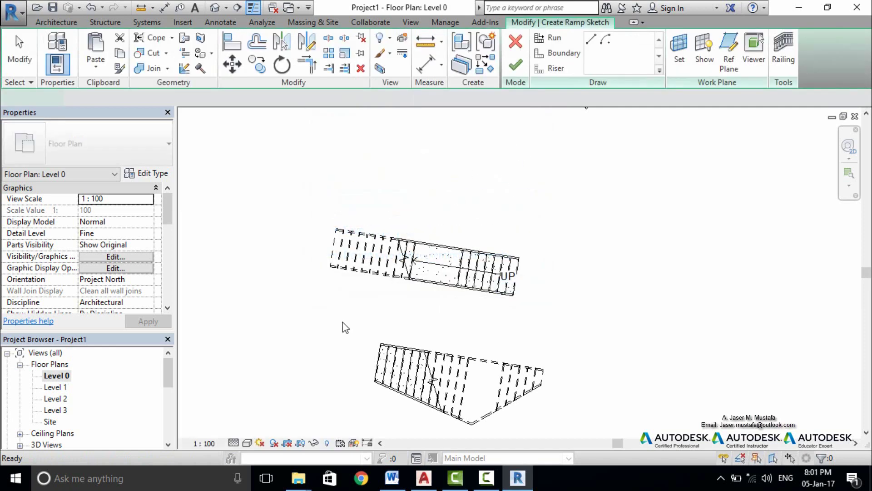
scroll(385, 224, down, 2)
scroll(396, 275, down, 2)
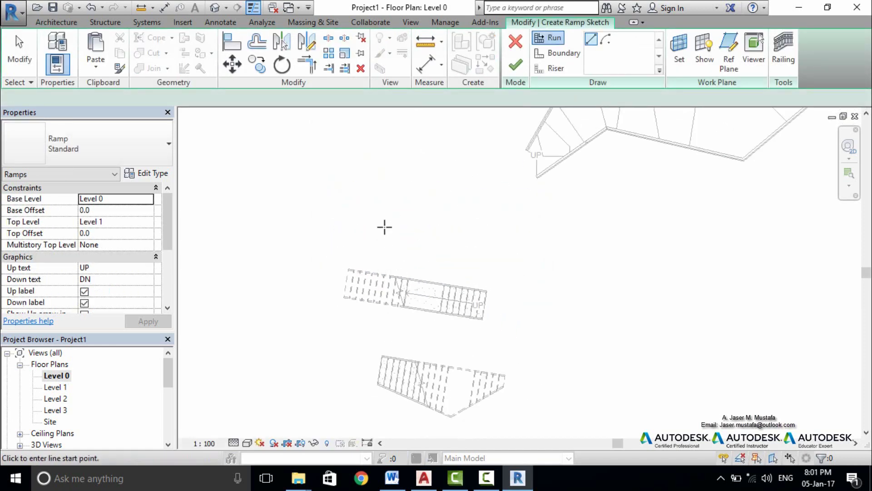
click(111, 199)
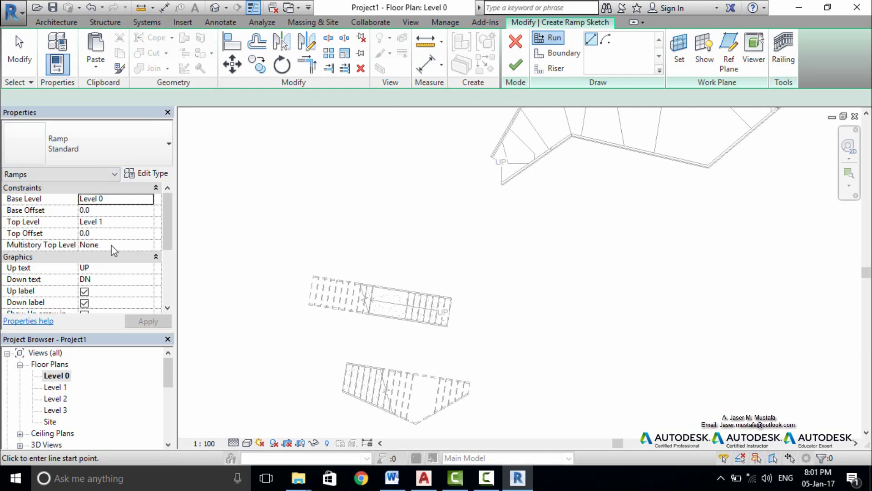
click(141, 245)
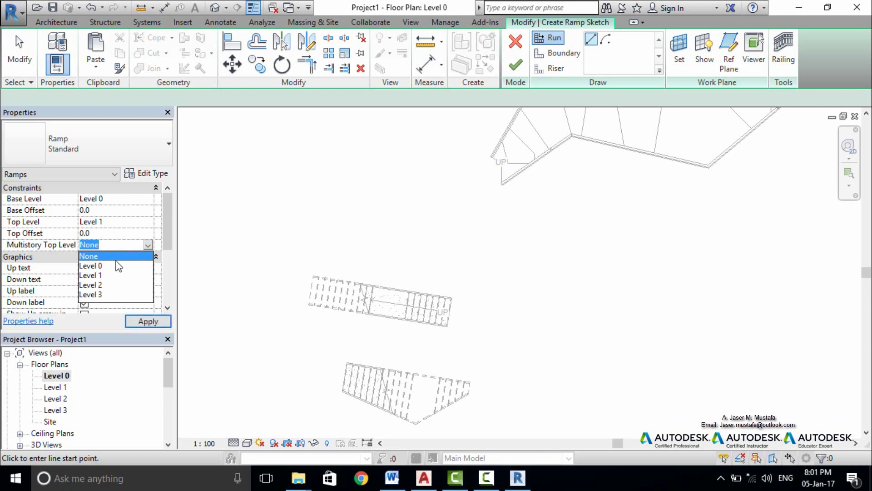
click(144, 257)
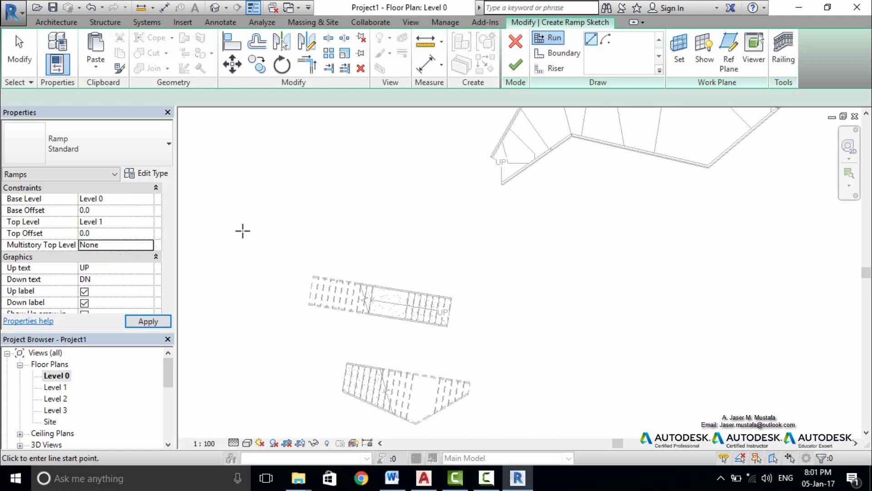
middle_drag(241, 232, 432, 286)
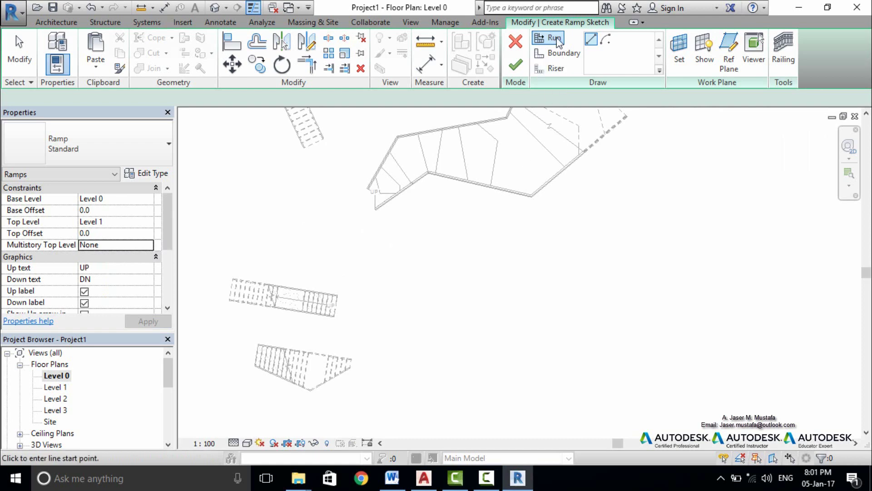
- Sketch the first 5400 ramp run and a second diagonal run heading down-right
click(427, 273)
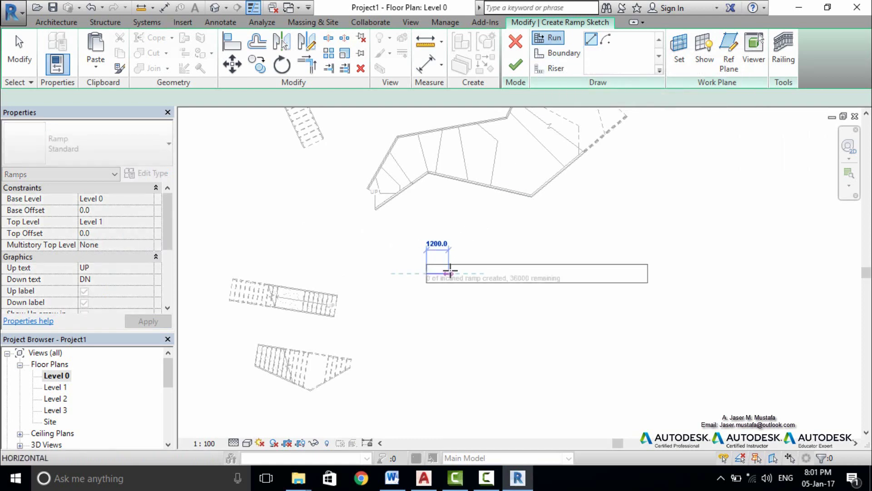
click(526, 272)
middle_drag(533, 289, 495, 238)
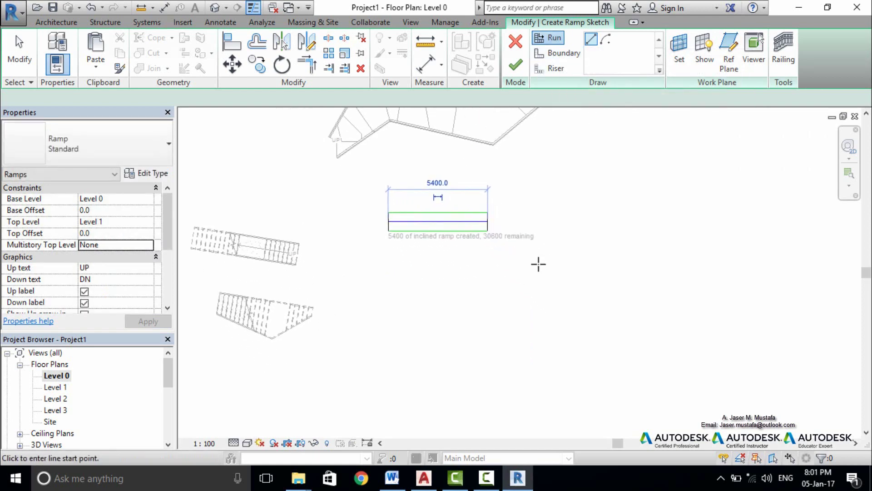
click(538, 264)
click(590, 351)
middle_drag(578, 372, 551, 277)
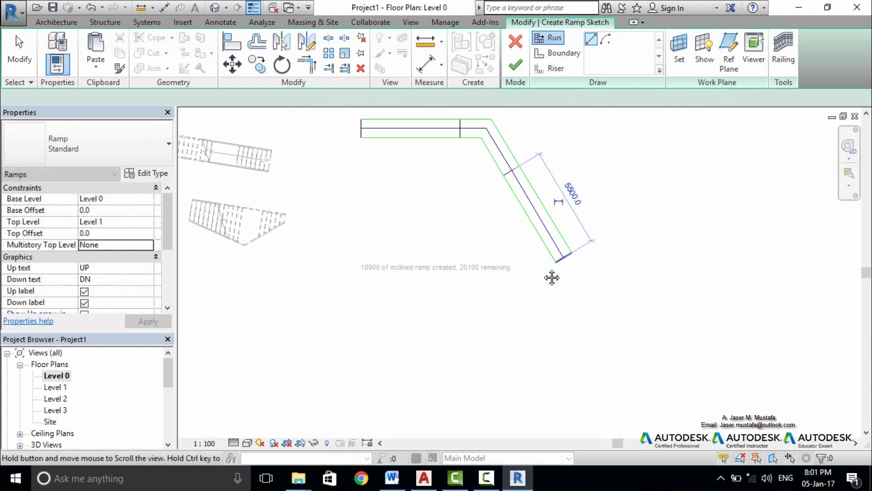
- Add the bottom horizontal run, two up-left diagonal runs and a 4000 top run
click(558, 325)
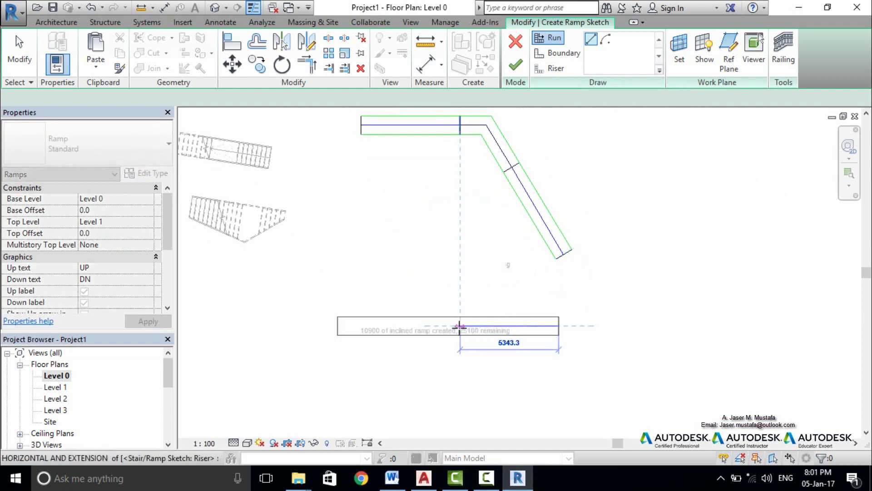
click(460, 326)
click(397, 281)
click(357, 211)
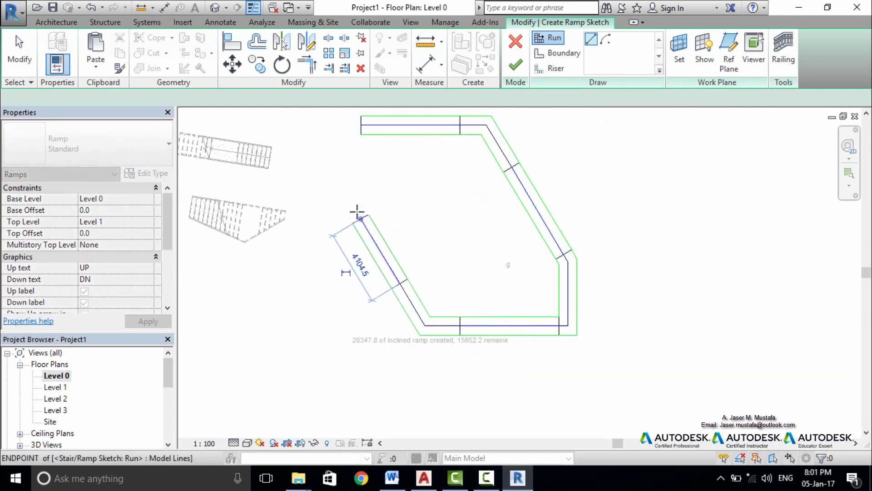
middle_drag(357, 210, 352, 306)
click(322, 234)
click(339, 191)
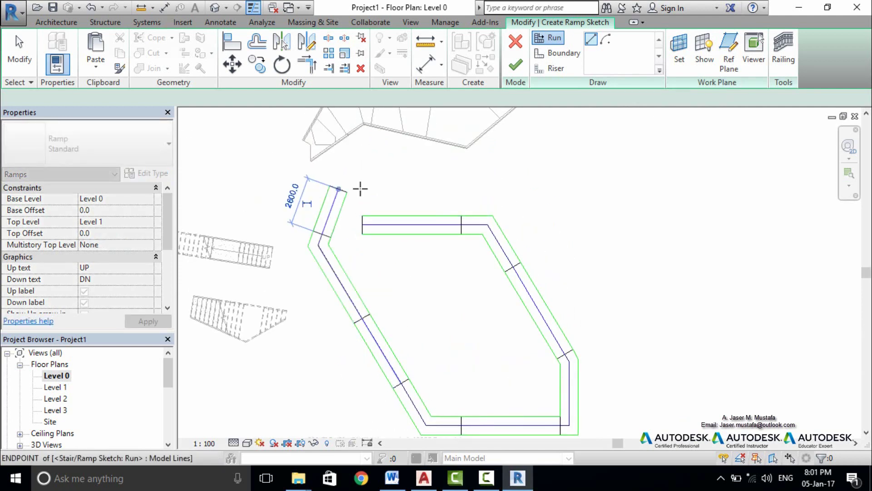
click(412, 173)
click(484, 173)
key(Escape)
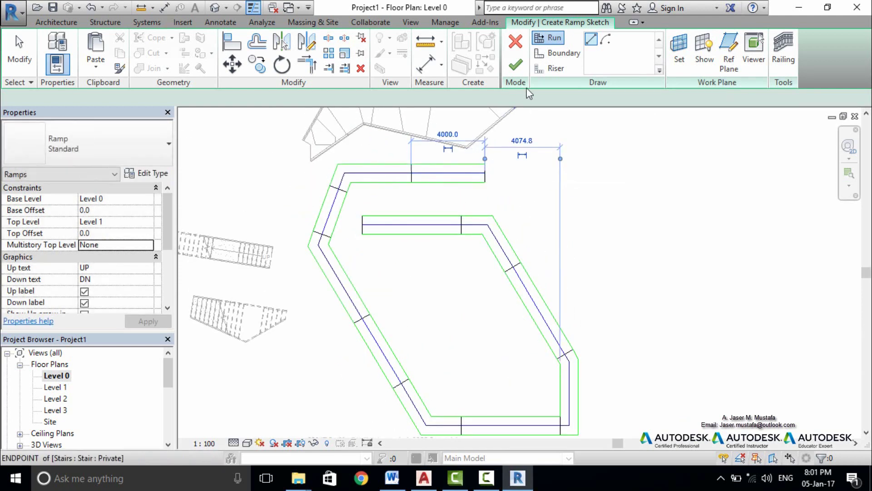
click(515, 65)
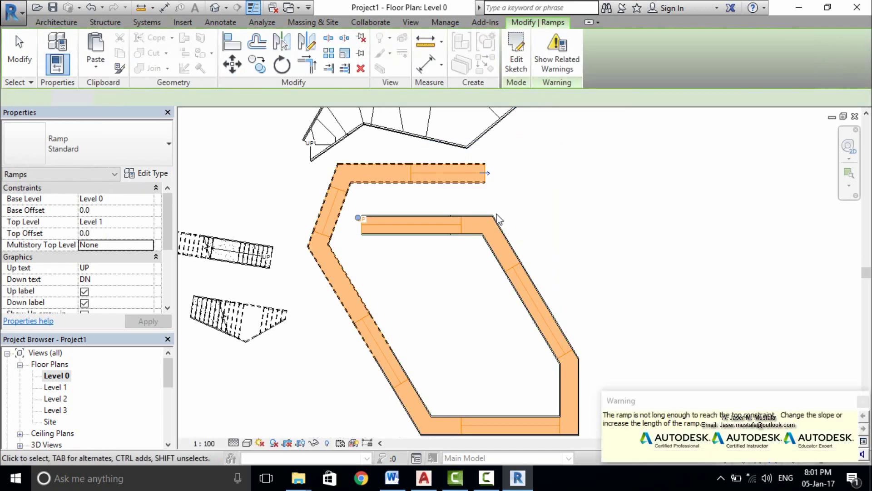
scroll(504, 248, down, 2)
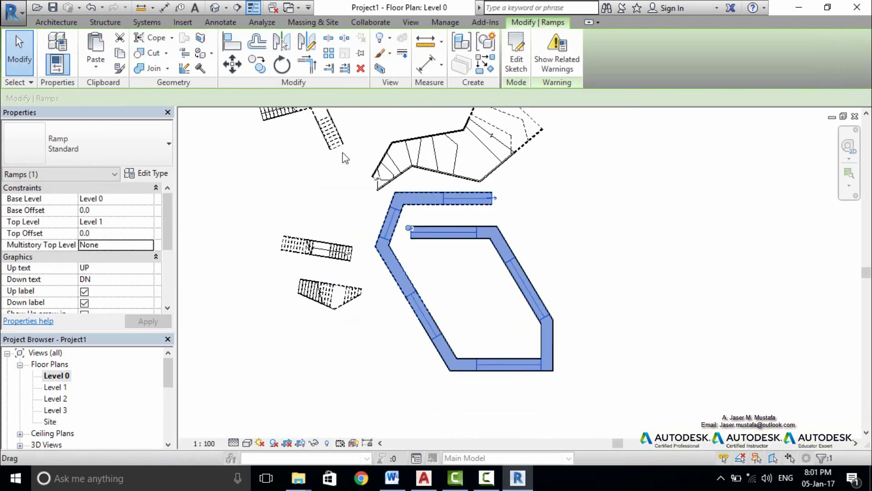
click(215, 7)
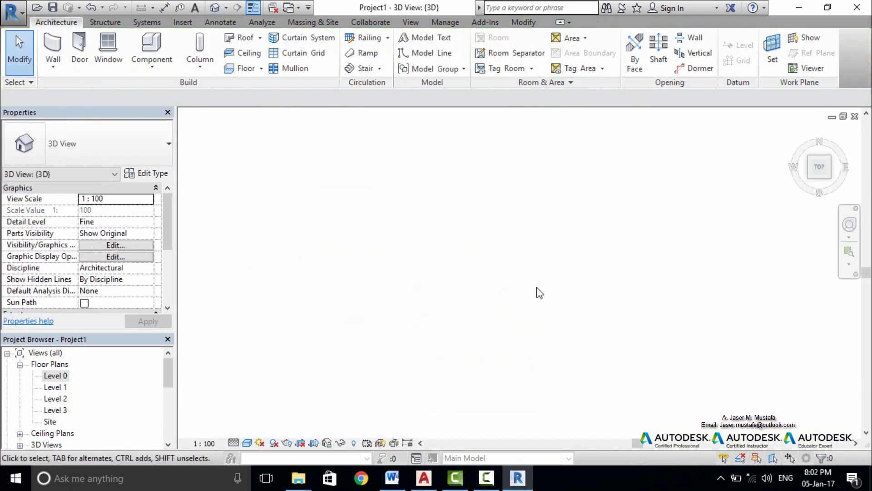
shift+middle_drag(539, 293, 442, 135)
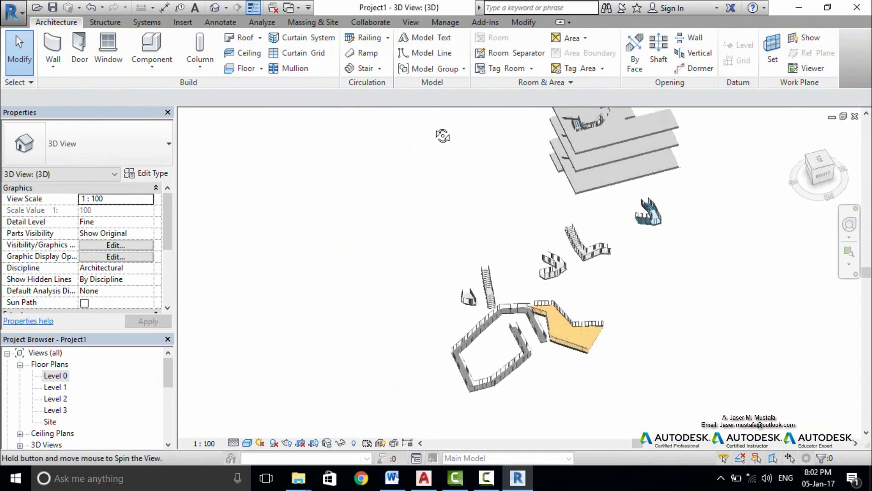
scroll(522, 281, up, 5)
mouse_move(522, 281)
shift+middle_down()
mouse_move(569, 291)
mouse_move(643, 276)
shift+middle_up()
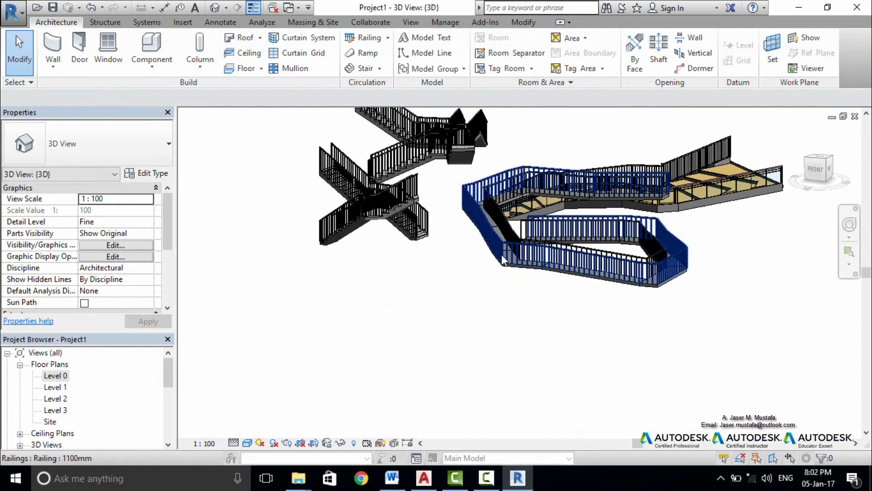
shift+middle_drag(573, 294, 540, 303)
middle_drag(493, 288, 406, 282)
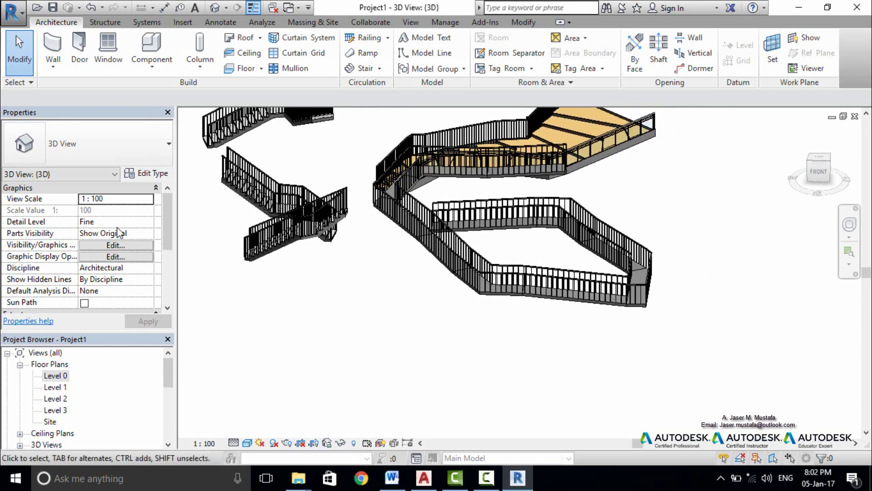
double_click(65, 376)
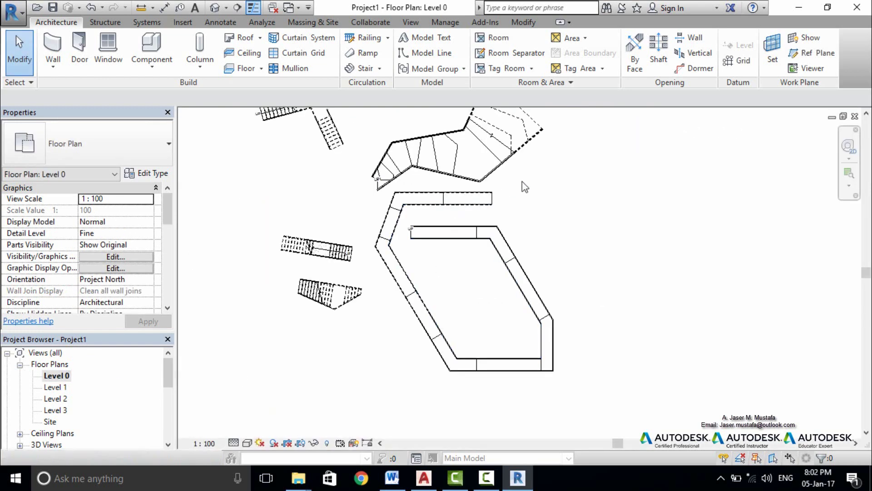
- Start a new ramp and duplicate the Standard type as 'Ext-Conc-20% Slope'
click(362, 53)
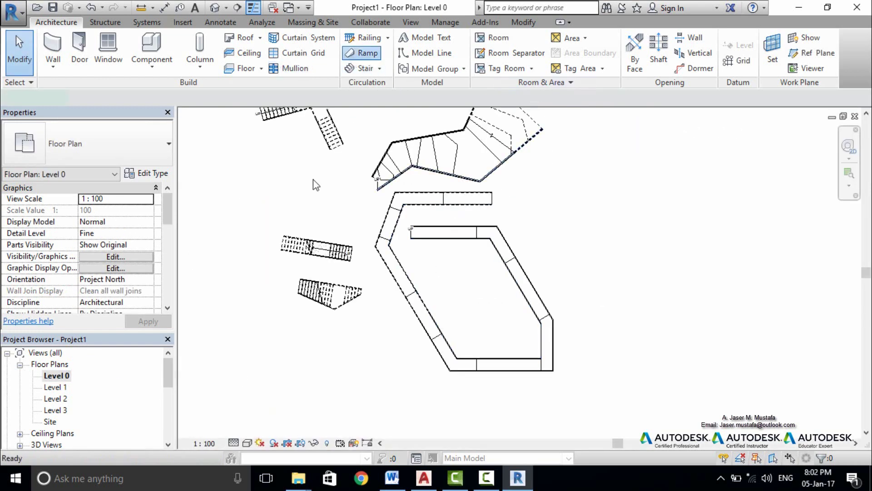
click(143, 175)
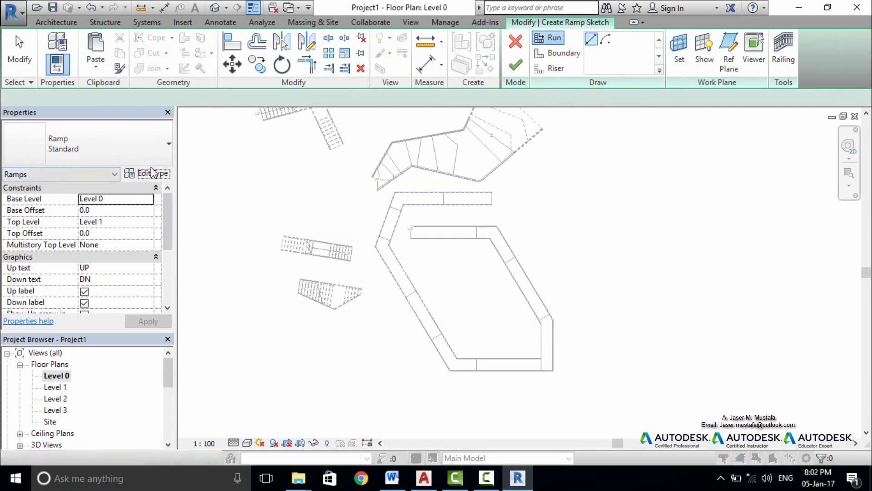
click(245, 90)
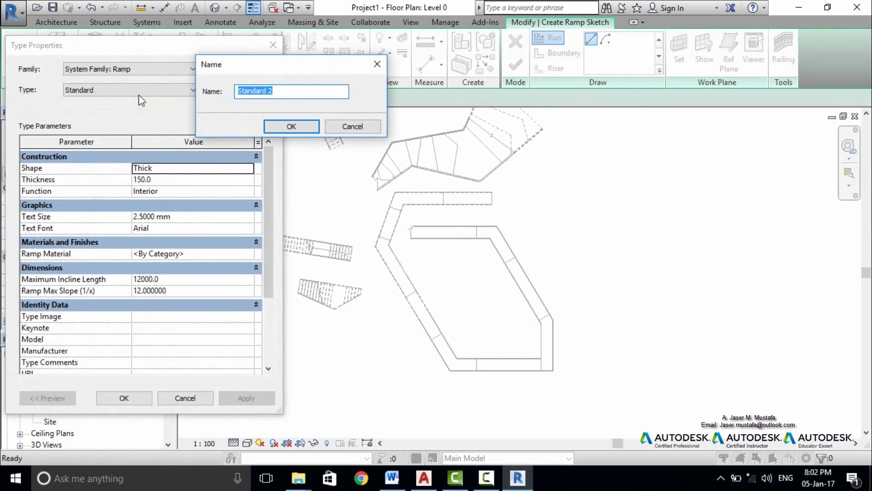
text(Ext)
key(BackSpace)
key(BackSpace)
text(x)
text(t-C)
text(onc-)
text(20)
text(% Slope)
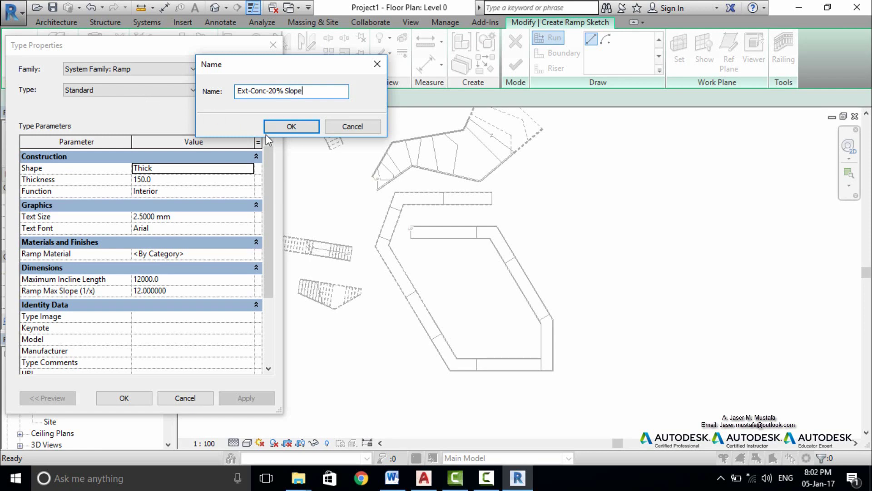
click(291, 127)
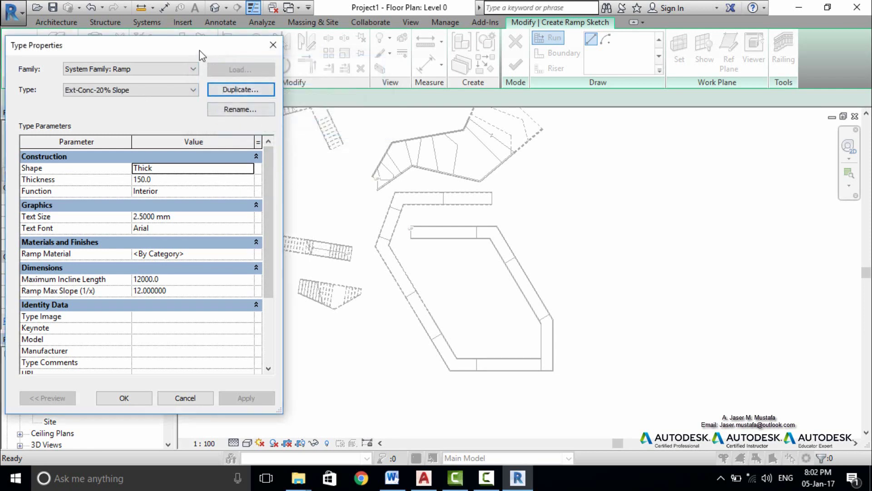
- Keep the Thick shape and 150.0 thickness, and set the ramp Function to Exterior
mouse_move(202, 52)
mouse_down()
mouse_move(344, 60)
mouse_move(306, 58)
mouse_up()
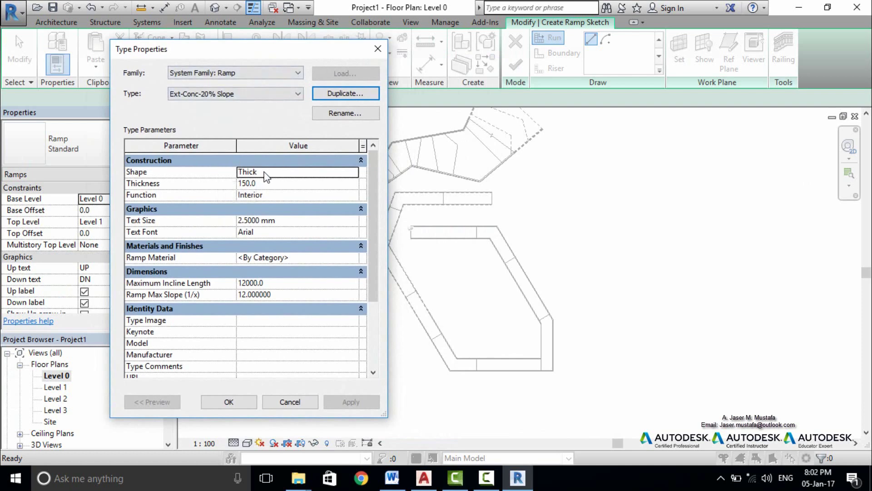
click(355, 174)
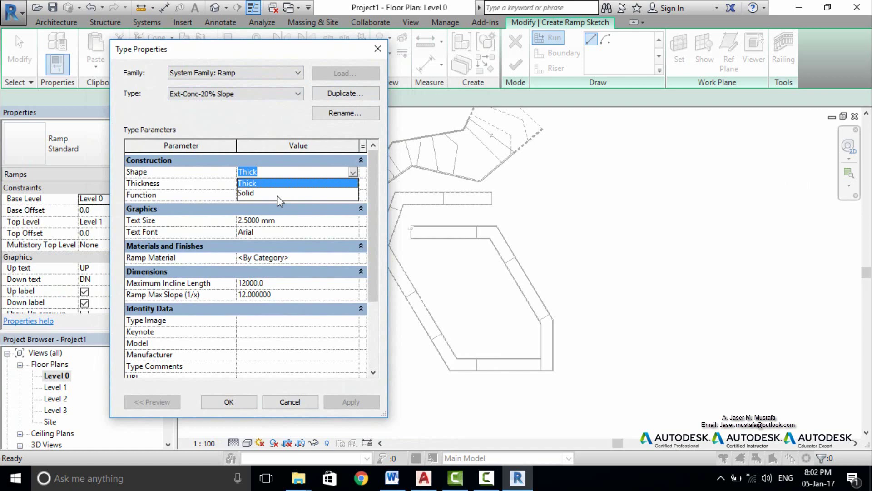
click(277, 207)
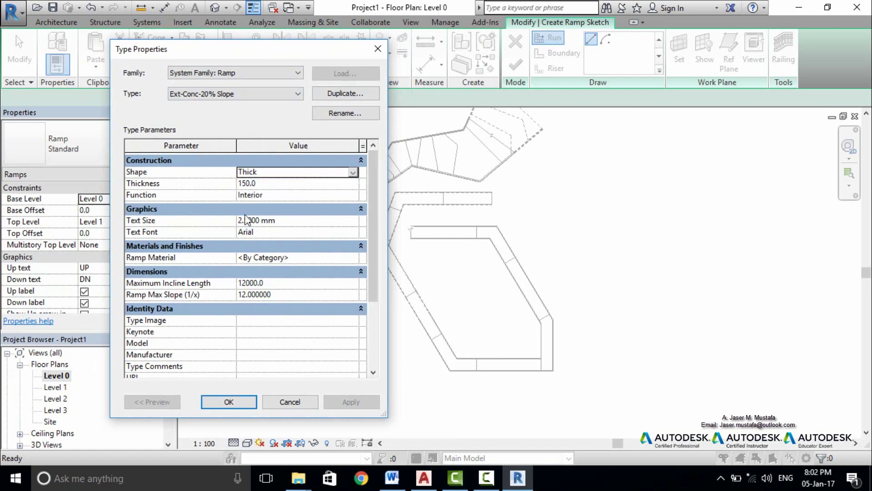
click(269, 185)
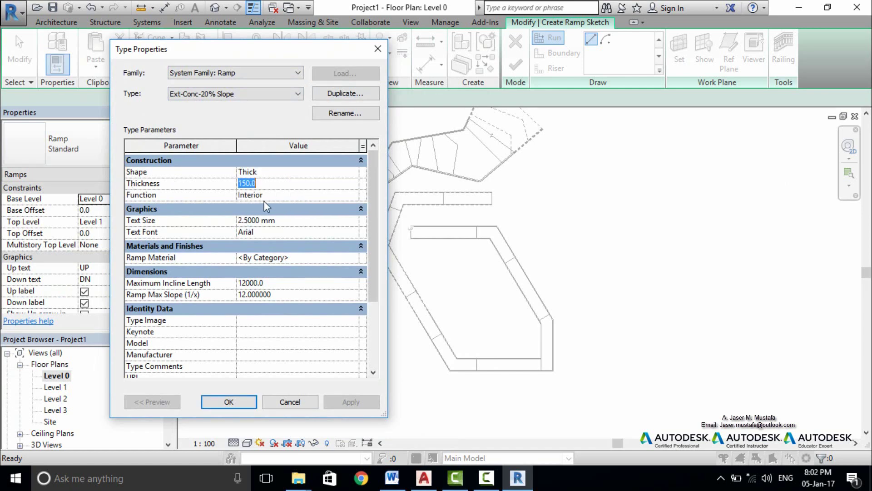
click(357, 196)
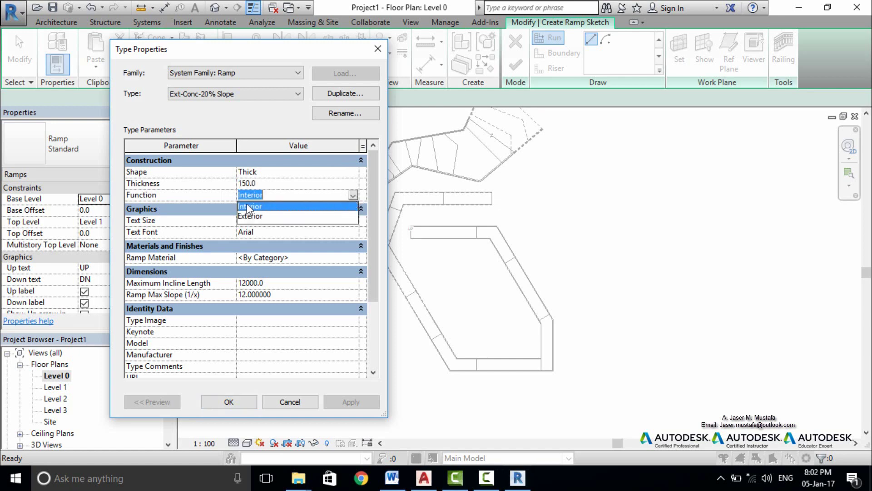
click(266, 214)
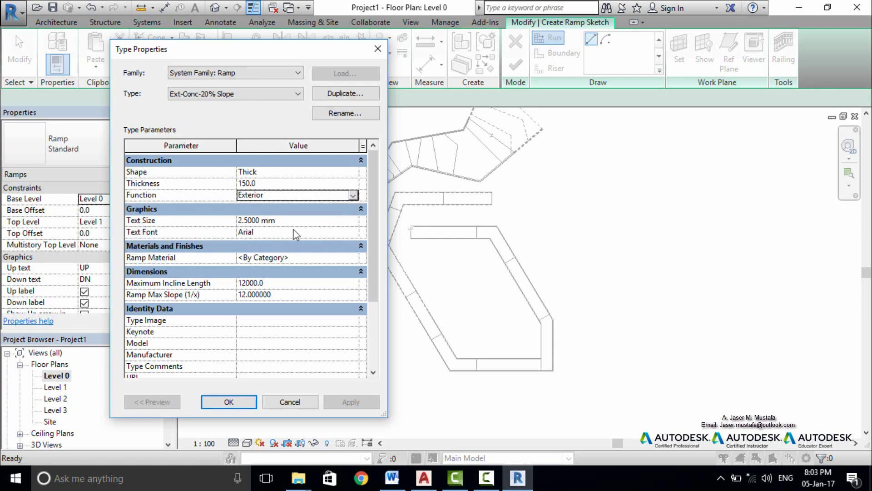
drag(371, 202, 369, 227)
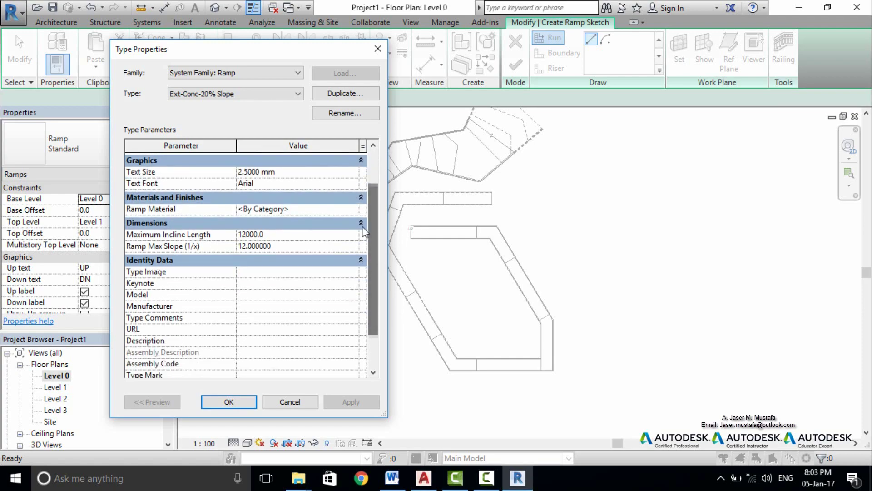
click(327, 209)
click(354, 209)
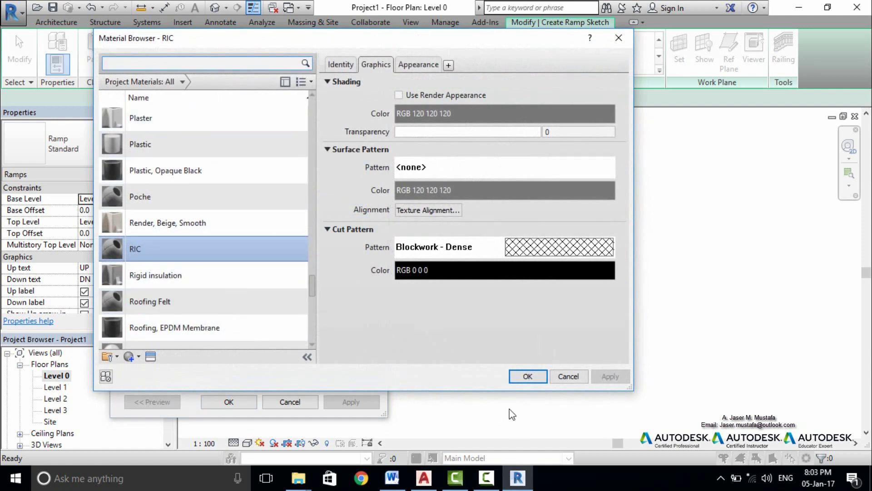
- Apply RIC material, 30000 maximum incline length and max slope 5 to the ramp type
click(528, 377)
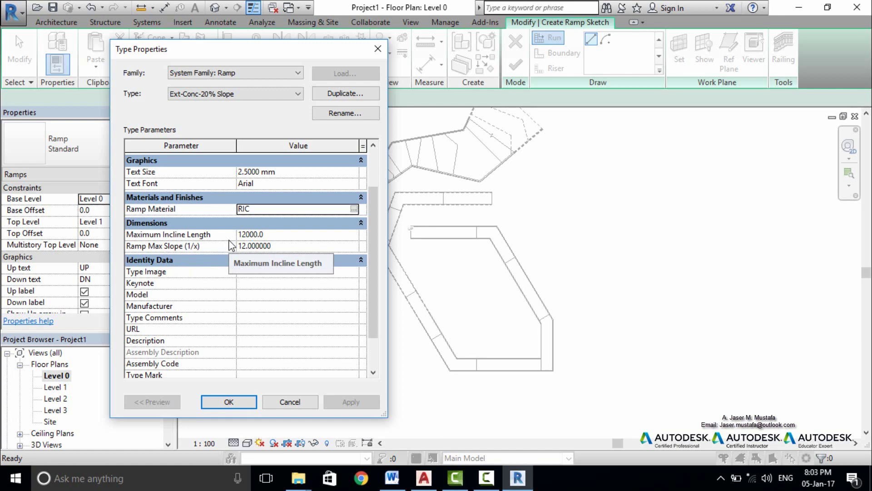
click(283, 231)
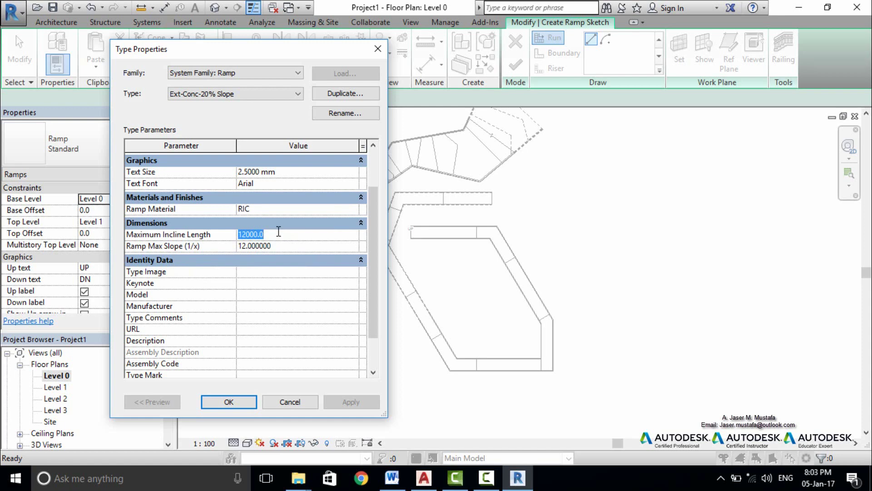
text(30)
text(000)
click(282, 247)
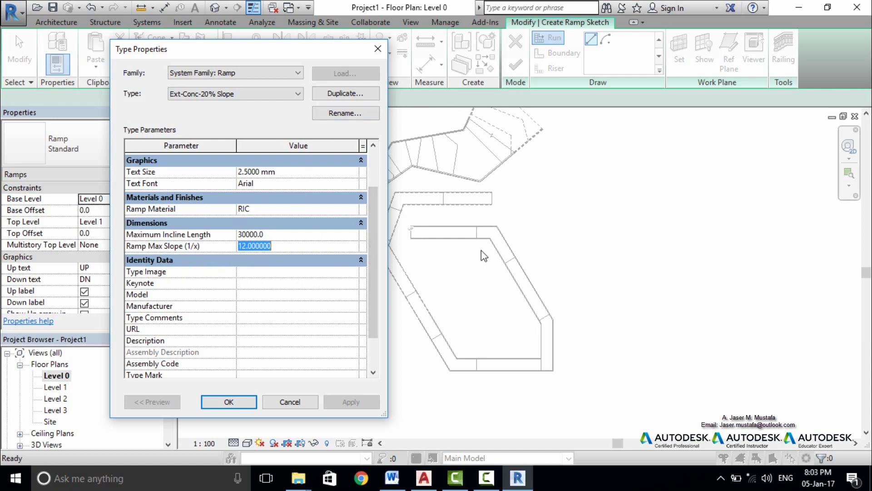
text(5)
click(239, 399)
middle_drag(419, 269, 409, 205)
- Draw and finish a straight 15000 ramp run, then begin a section line along it
click(352, 300)
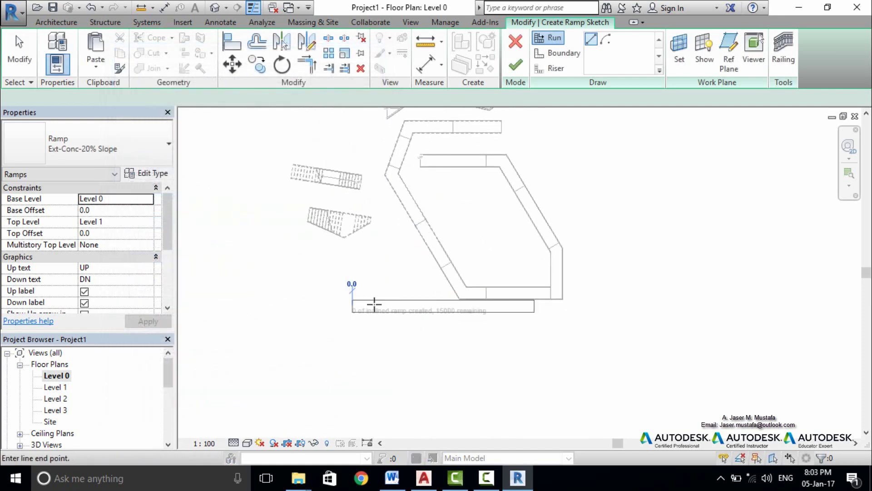
click(540, 305)
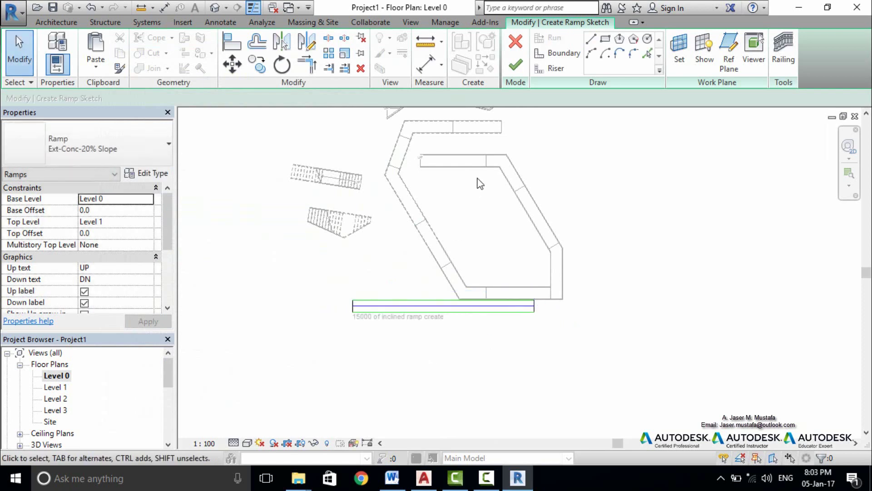
click(515, 65)
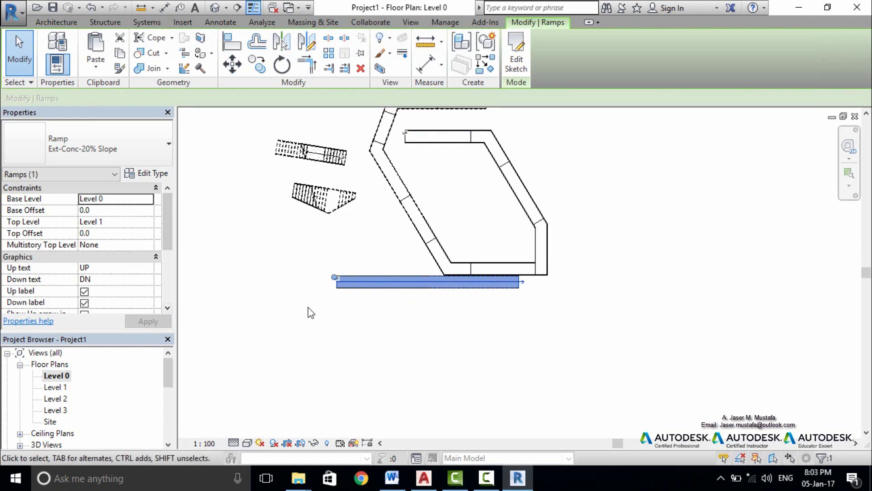
click(237, 8)
click(320, 282)
- Complete the section line along the ramp and open Section 3
click(542, 288)
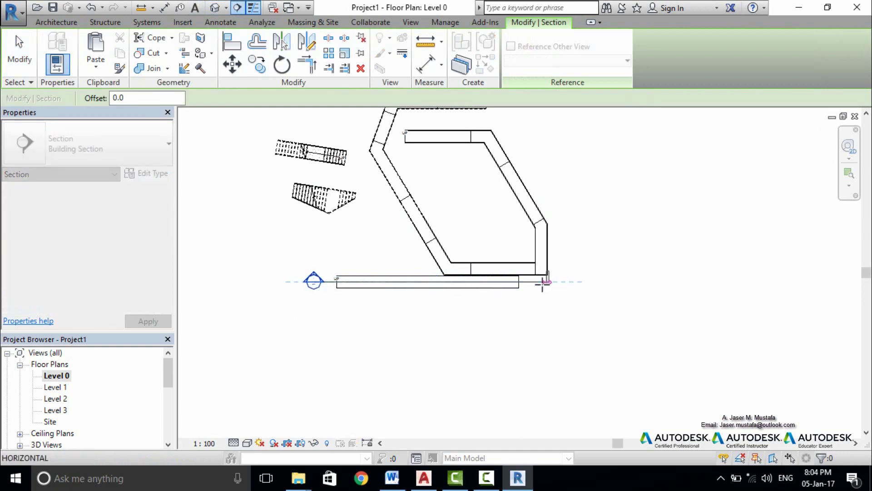
key(Escape)
key(Escape)
double_click(313, 281)
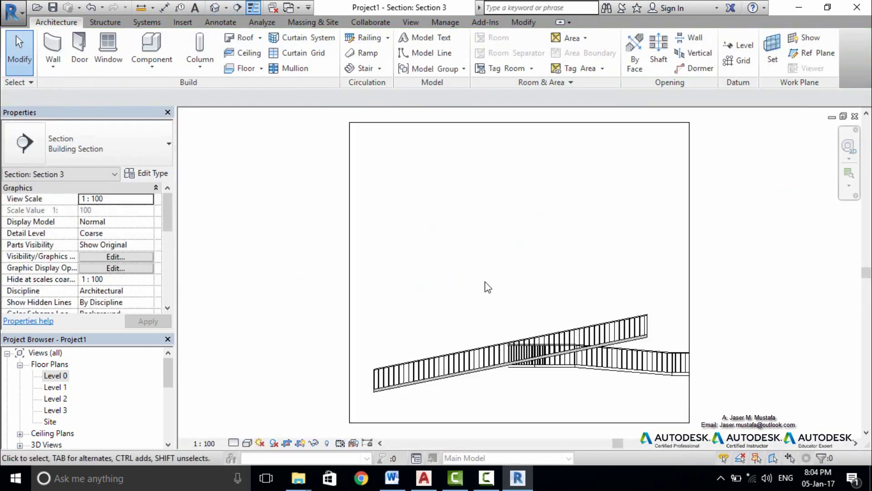
scroll(484, 286, up, 2)
scroll(454, 300, up, 2)
scroll(431, 312, up, 2)
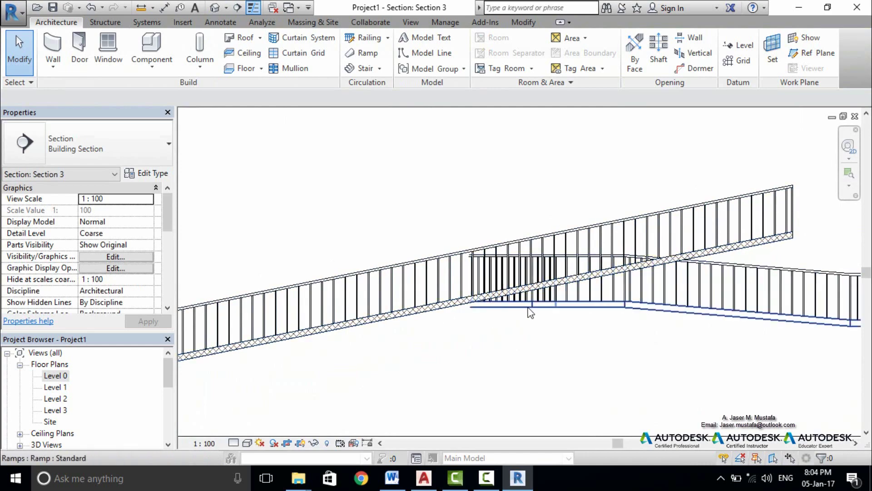
- Inspect the ramp's slope in Section 3, then return to the Level 0 plan
middle_drag(531, 312, 566, 285)
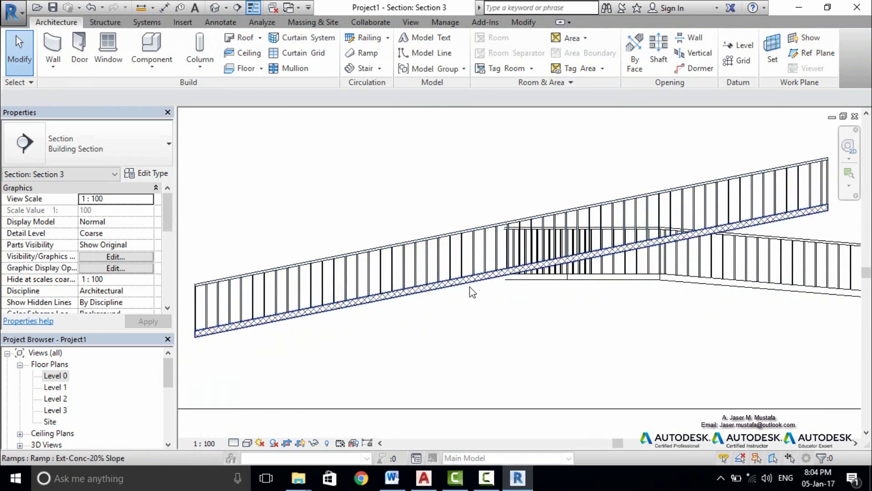
scroll(475, 281, down, 1)
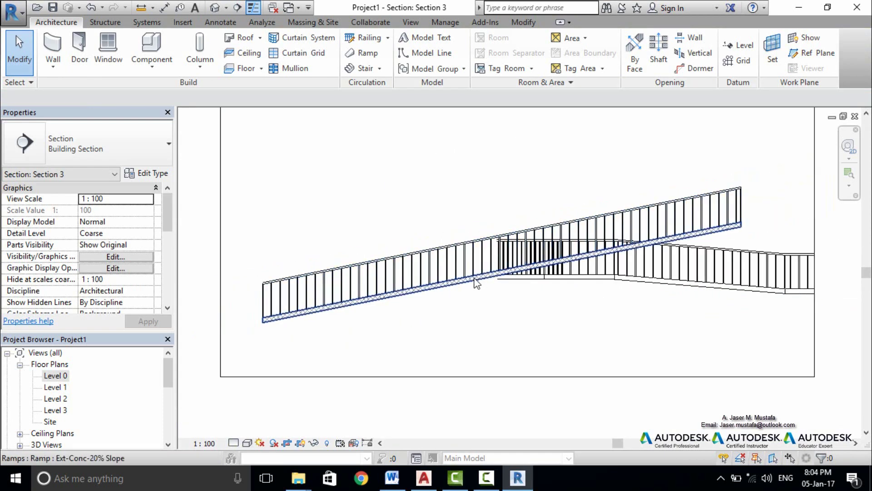
scroll(475, 282, down, 1)
scroll(475, 282, down, 1)
scroll(475, 281, down, 1)
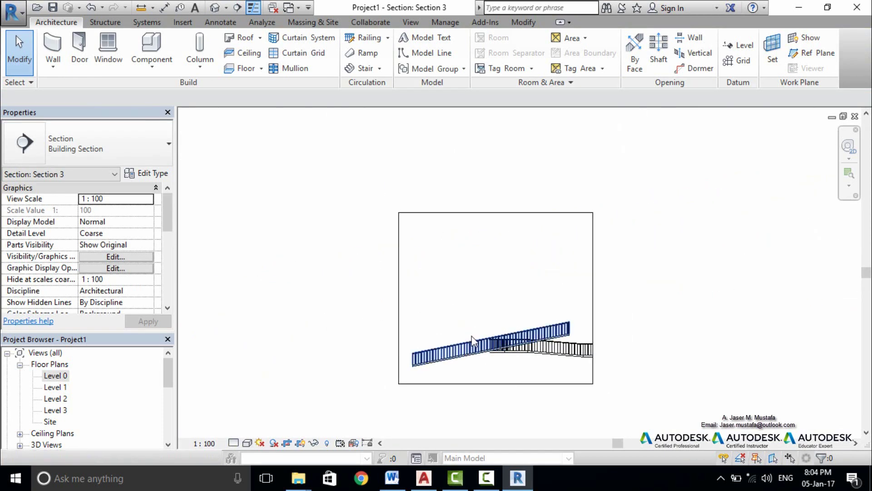
double_click(55, 376)
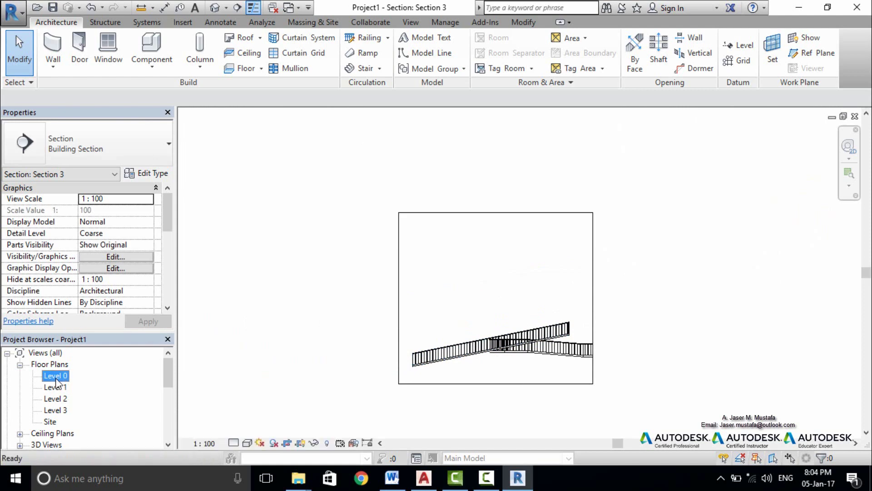
middle_drag(492, 262, 564, 246)
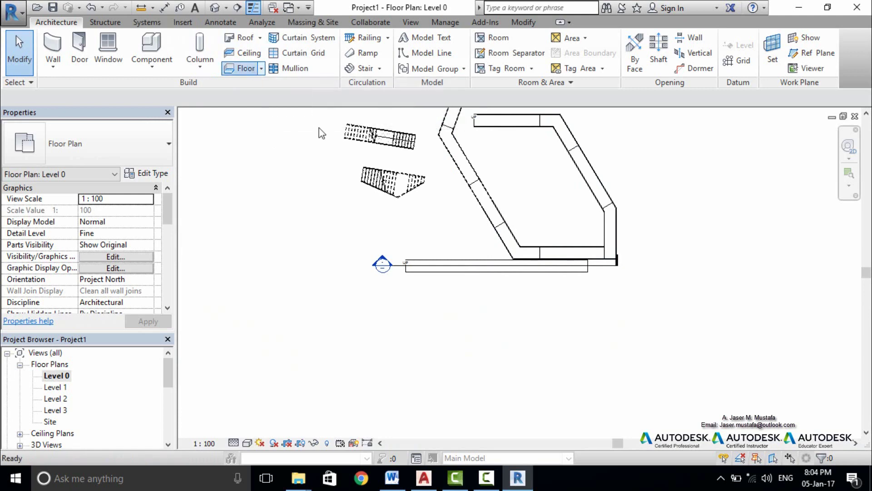
- Draw a rectangular landing floor at the ramp's lower end on Level 0
click(621, 39)
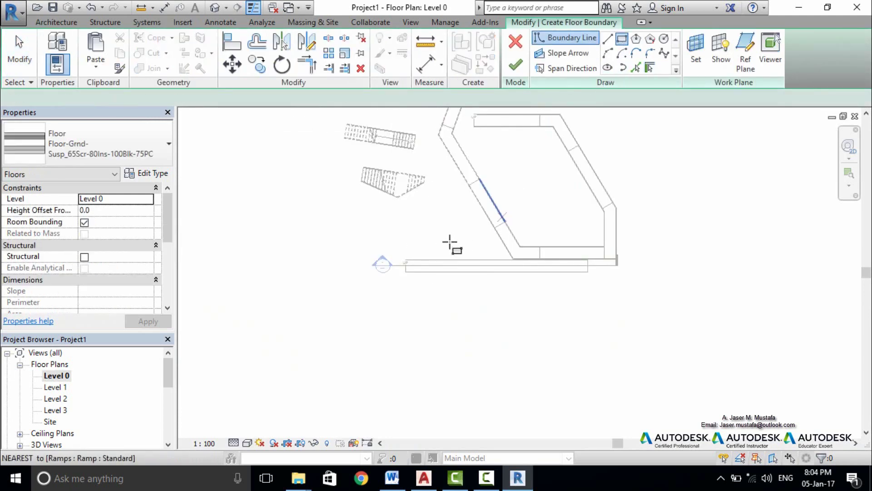
scroll(400, 275, up, 3)
scroll(368, 266, up, 2)
click(363, 266)
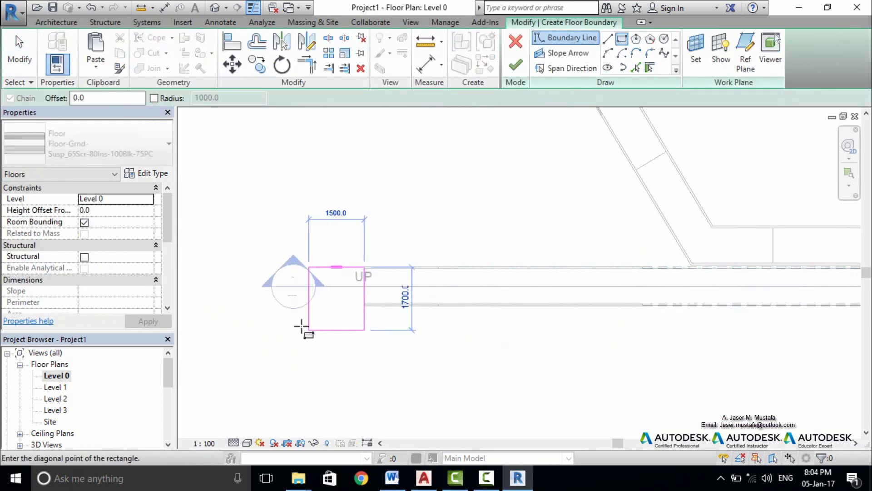
click(271, 322)
click(515, 65)
- Add a 1700 by 1600 rectangular landing floor on Level 1 at the ramp's upper end
mouse_move(467, 213)
middle_down()
mouse_move(379, 241)
mouse_move(362, 227)
mouse_move(335, 275)
middle_up()
key(Return)
click(115, 198)
click(148, 198)
click(98, 225)
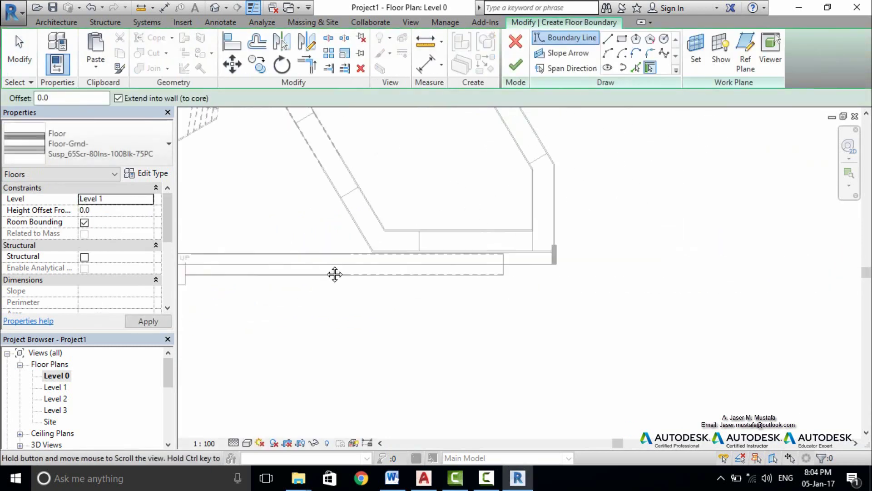
click(622, 41)
scroll(526, 288, up, 2)
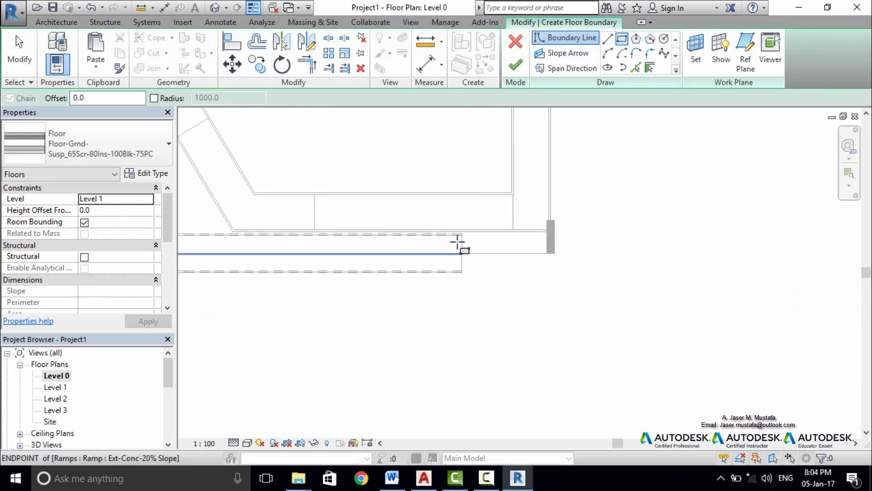
scroll(460, 243, up, 2)
click(465, 227)
click(576, 331)
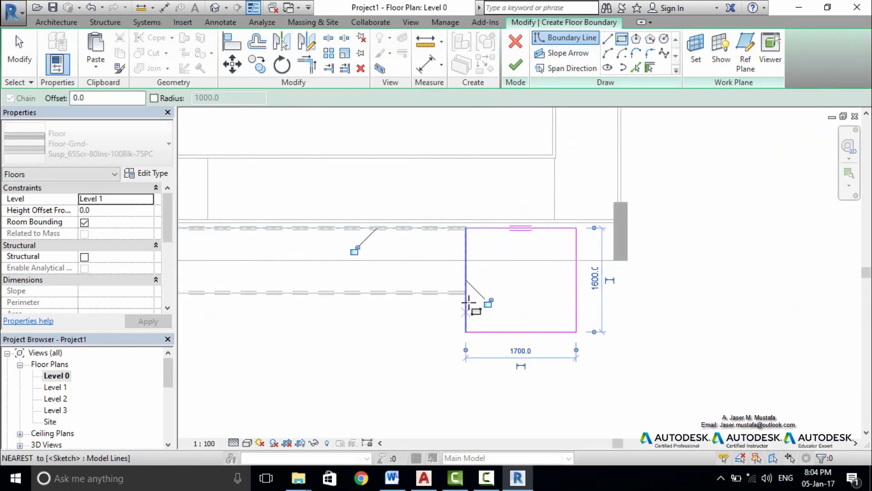
click(516, 65)
scroll(431, 282, down, 2)
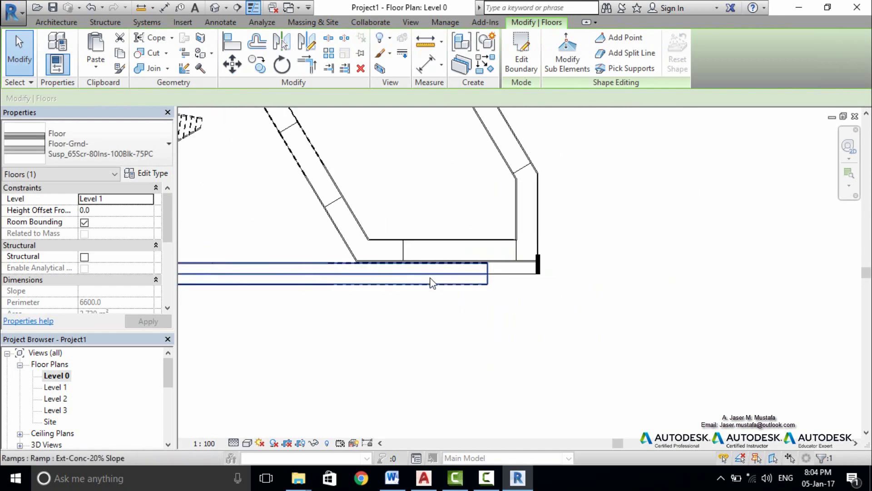
scroll(459, 282, down, 1)
- Open Section 3 and zoom in on the ramp
double_click(318, 260)
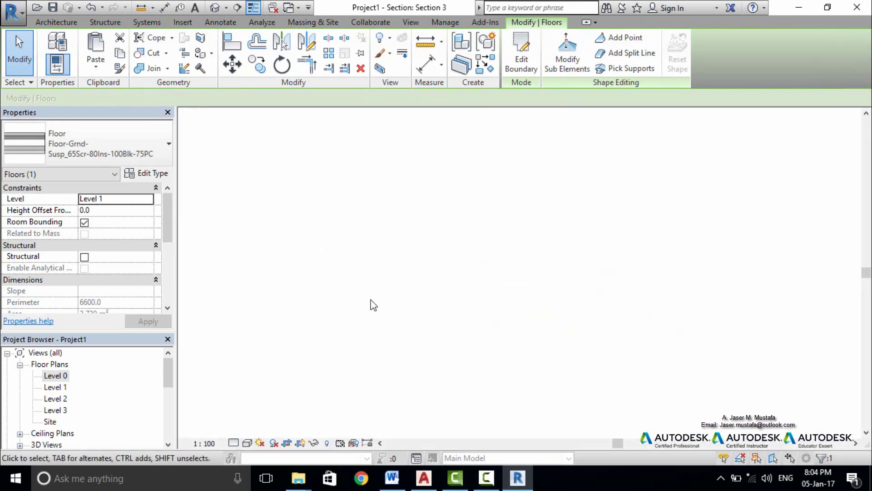
scroll(587, 366, up, 4)
scroll(603, 321, up, 3)
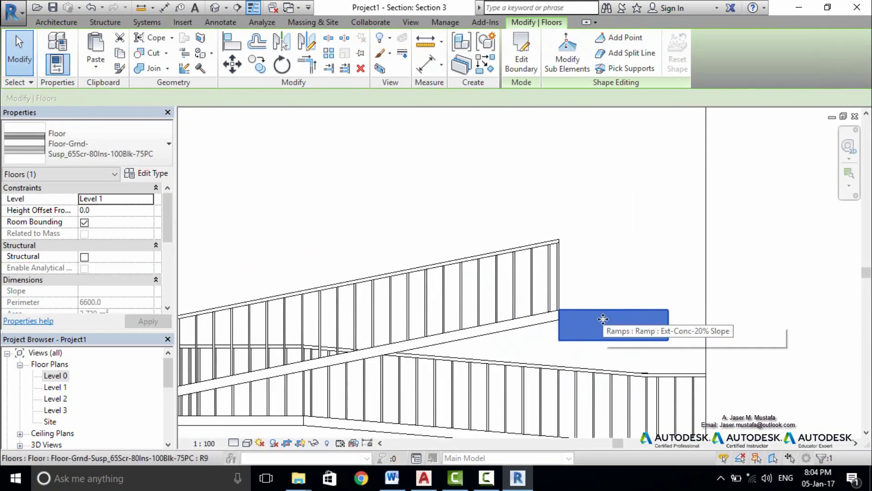
scroll(466, 307, up, 4)
scroll(505, 307, down, 3)
scroll(535, 329, down, 2)
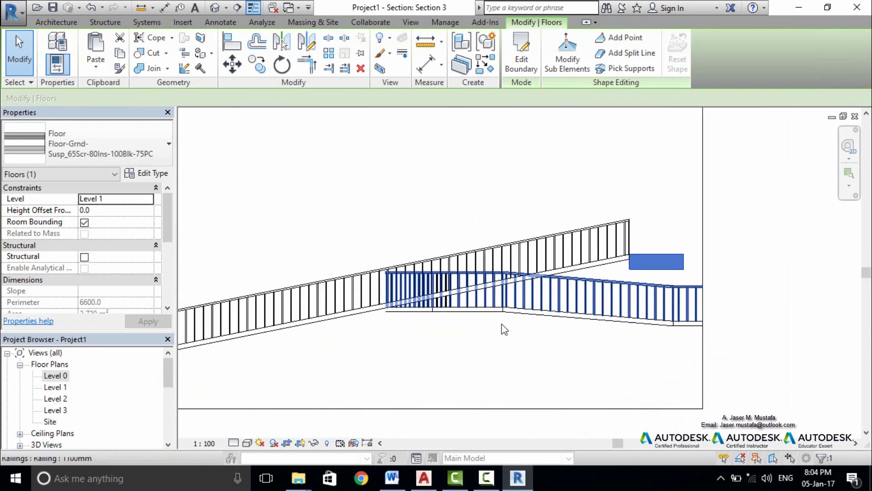
scroll(347, 352, up, 2)
scroll(439, 315, up, 2)
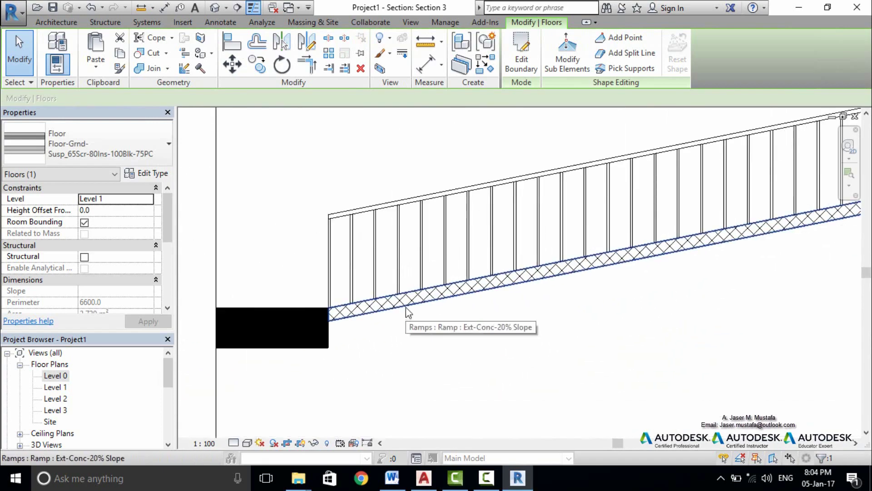
- Change the ramp type's shape to Solid and apply it
click(405, 309)
click(163, 177)
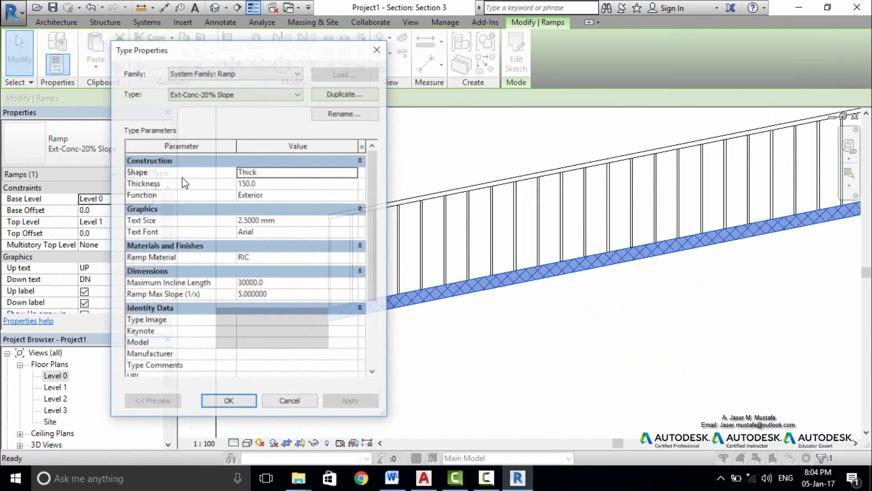
click(357, 173)
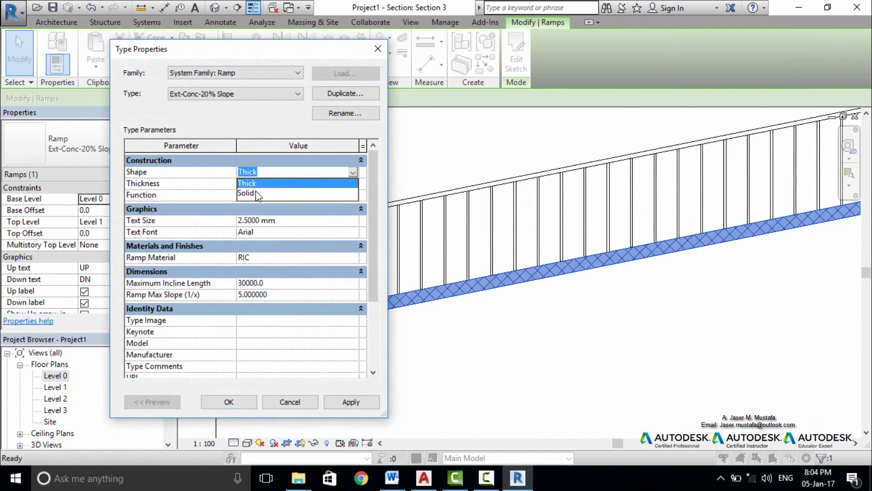
click(248, 193)
click(351, 402)
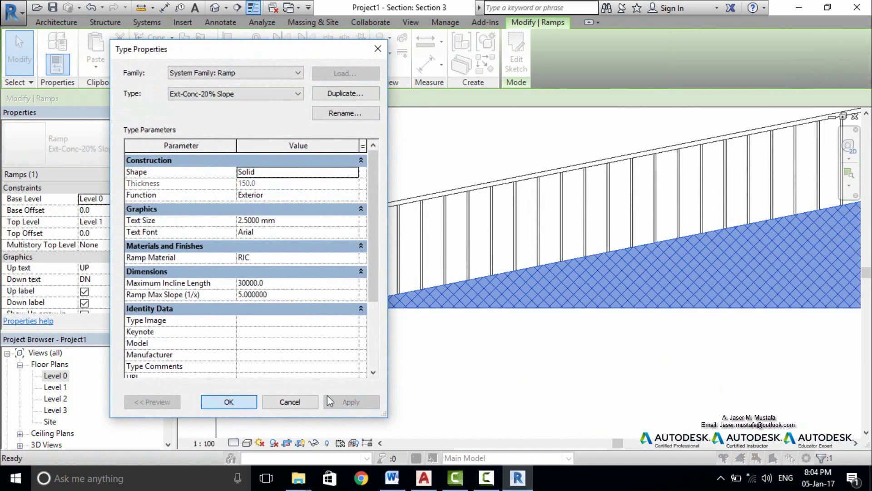
click(228, 402)
scroll(345, 268, down, 3)
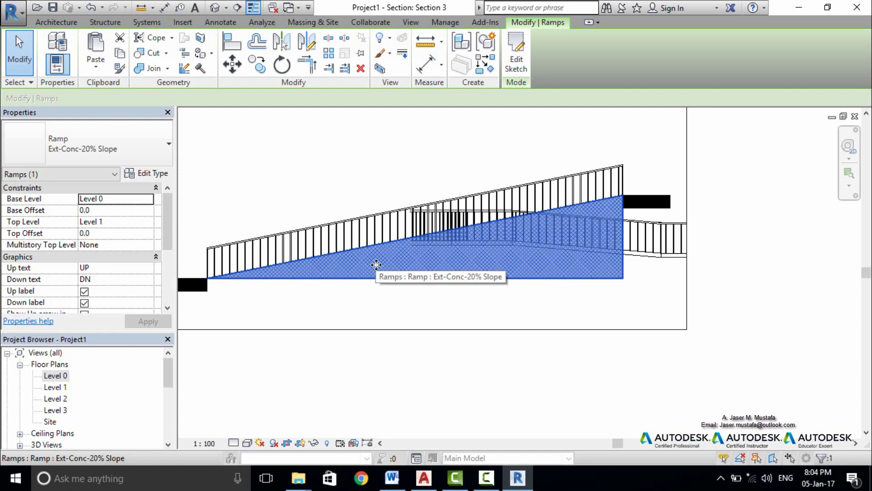
- Switch the ramp type back to Thick with a 450 thickness
click(139, 174)
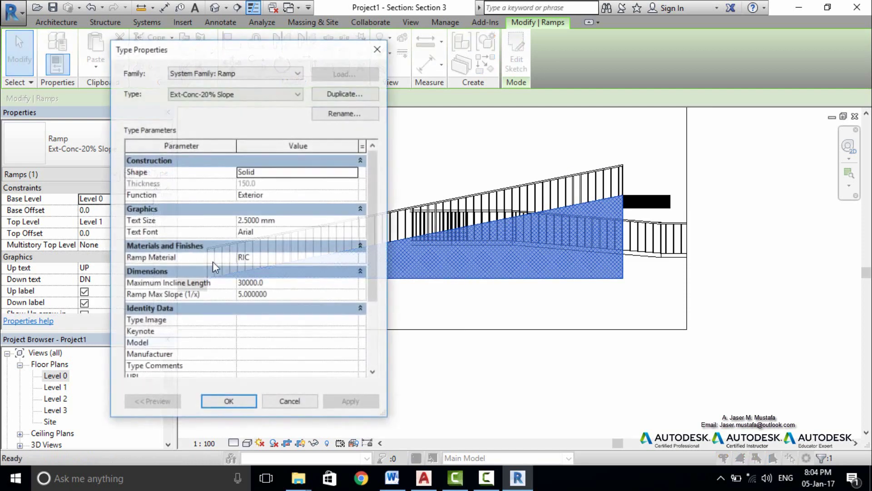
click(290, 172)
click(254, 183)
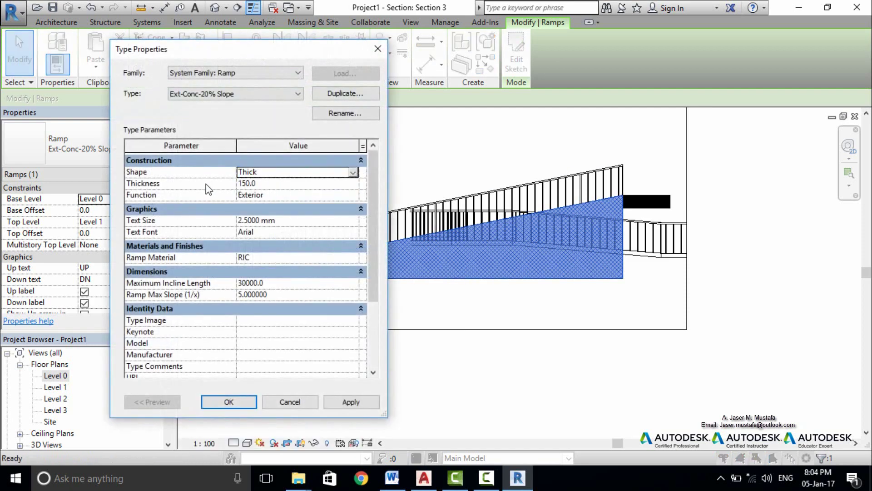
click(271, 185)
text(300)
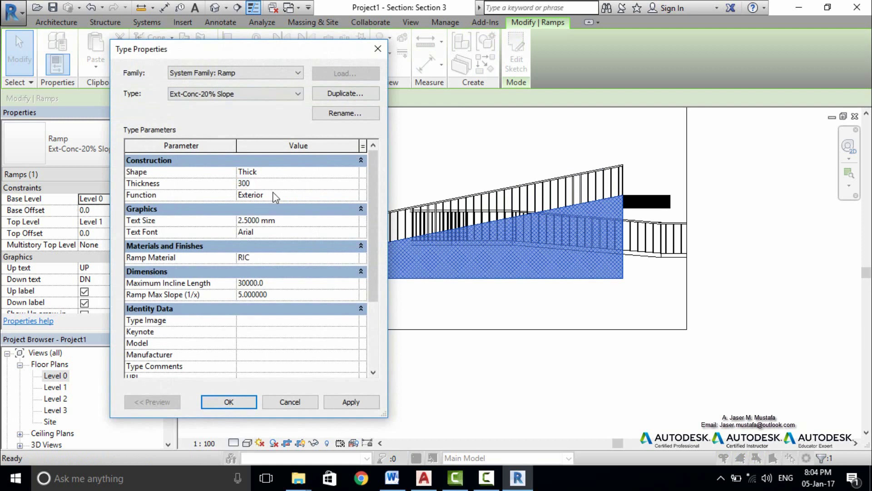
click(344, 403)
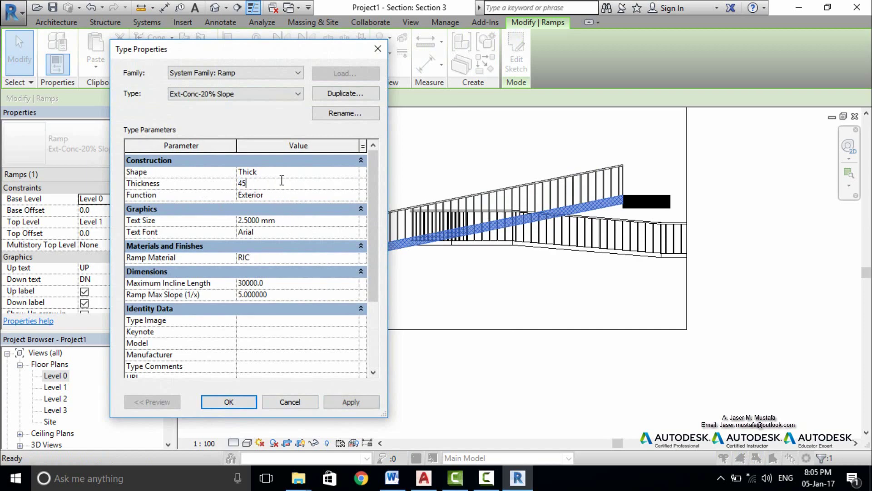
click(229, 401)
- Turn off the ramp's Up label in the Level 0 floor plan
scroll(418, 253, down, 3)
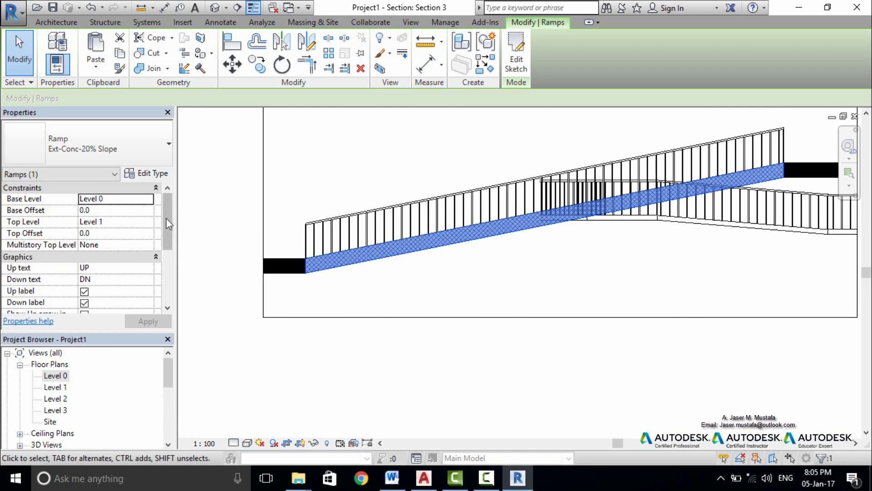
drag(166, 219, 167, 236)
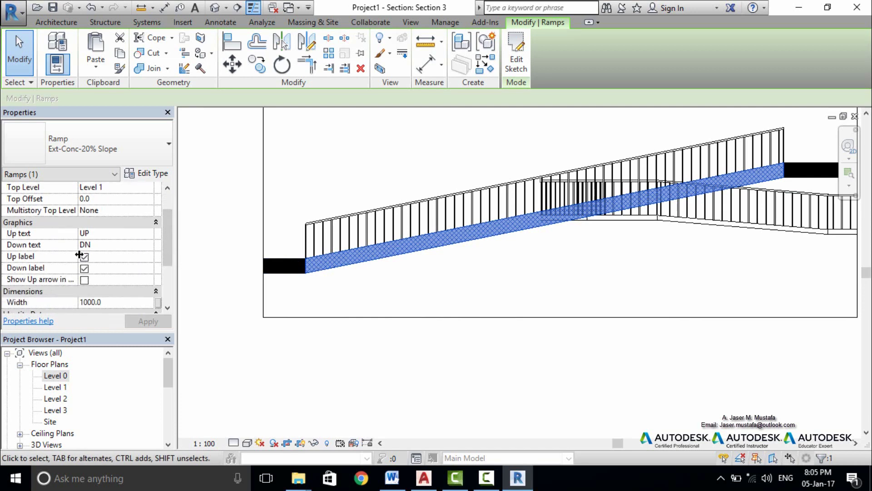
double_click(55, 375)
scroll(354, 272, up, 3)
scroll(344, 261, up, 3)
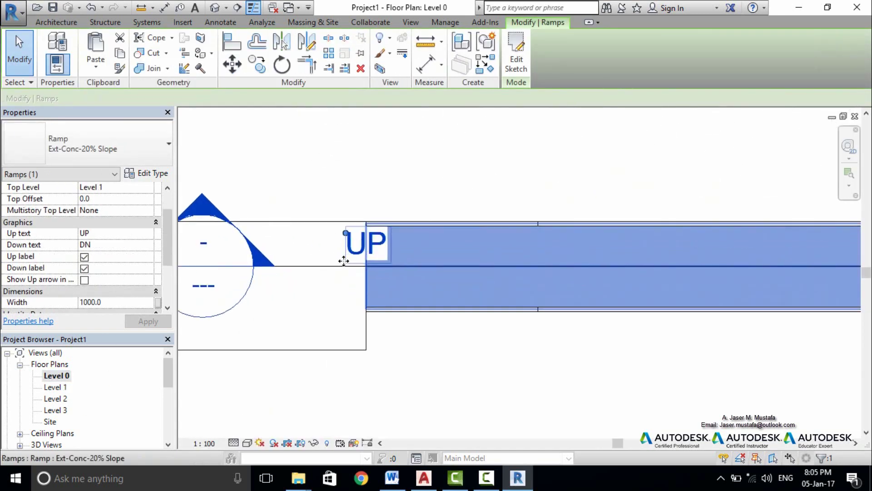
click(84, 257)
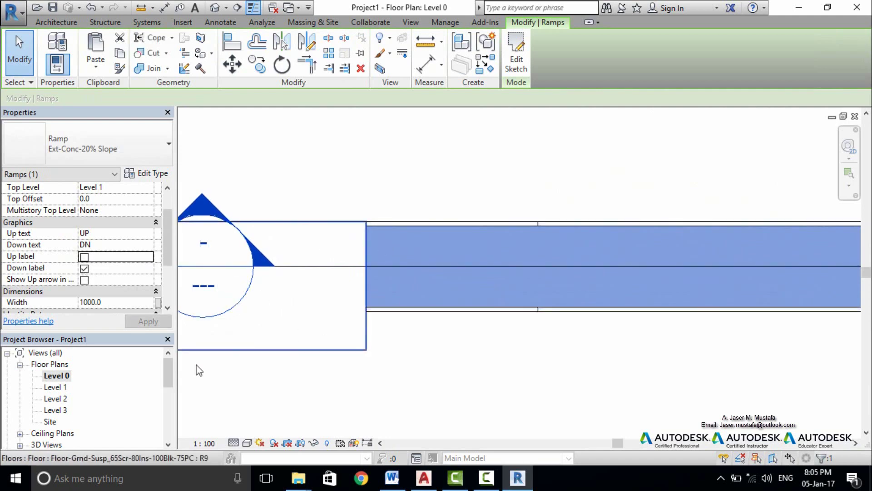
- Open the Level 1 plan and zoom to the ramp's DN end
double_click(56, 387)
scroll(499, 308, down, 2)
click(548, 295)
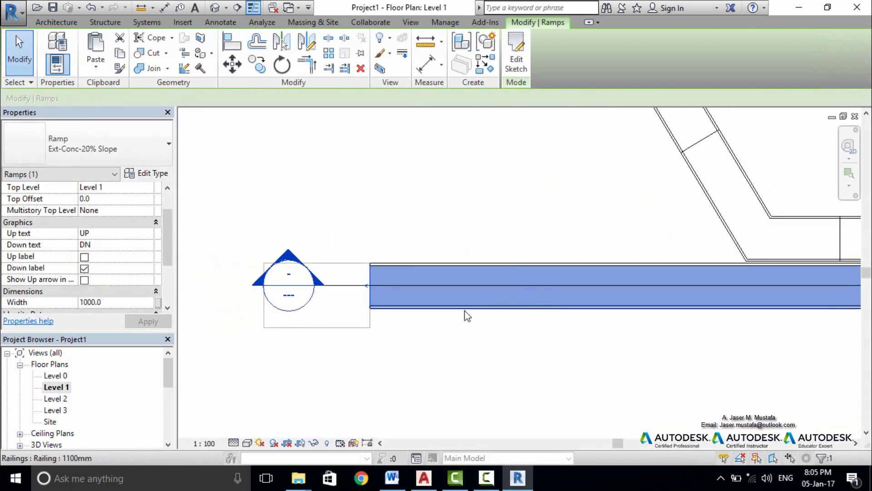
scroll(463, 313, down, 3)
scroll(659, 254, up, 4)
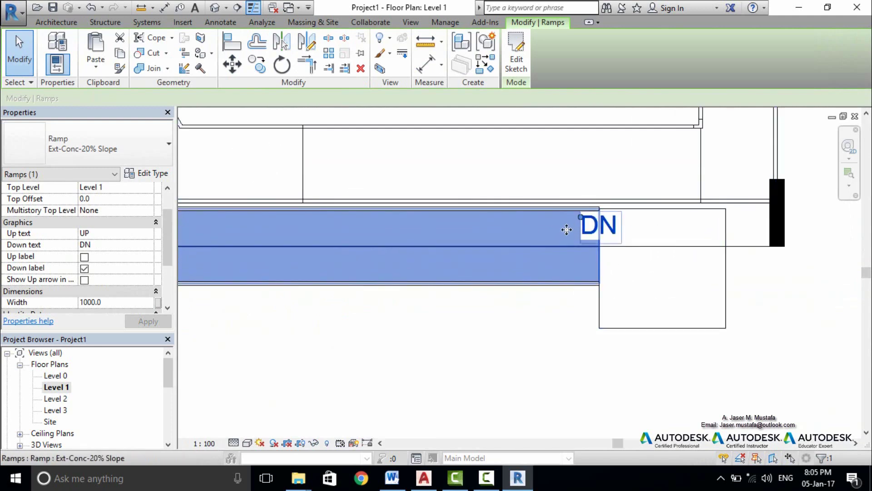
- Change the ramp's Down text from DN to 'down' and keep the Down label shown
click(84, 268)
click(125, 245)
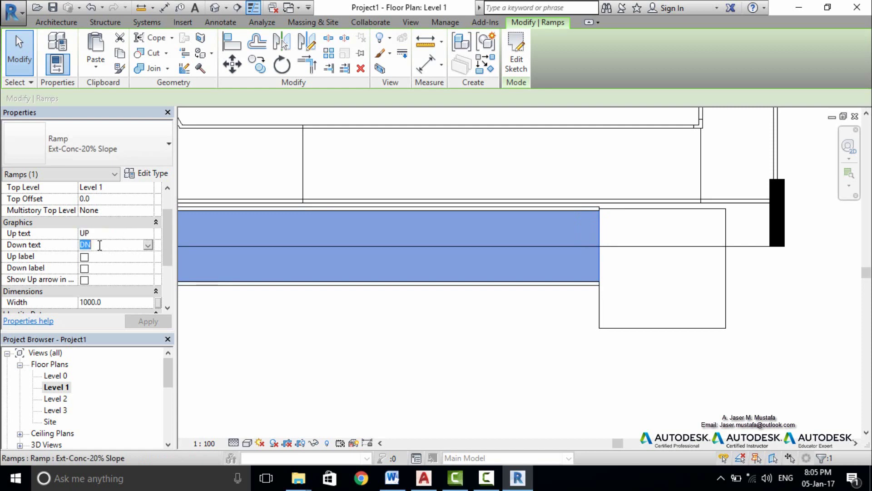
text(down)
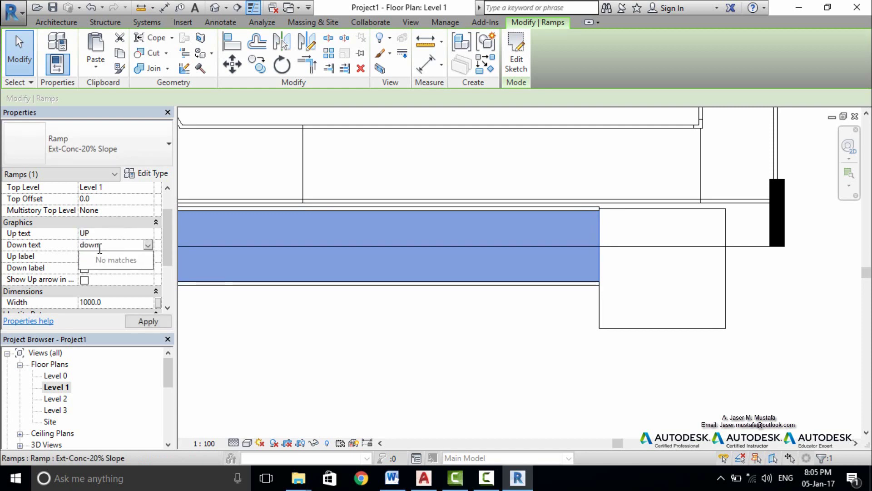
click(137, 324)
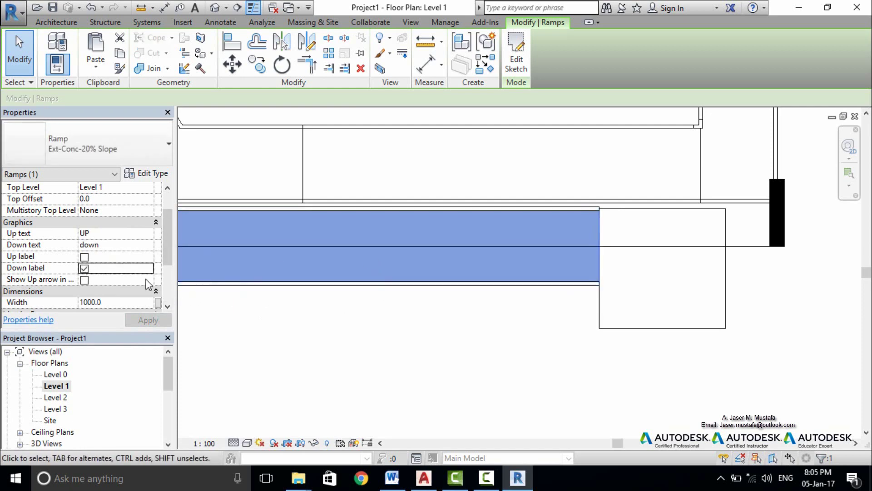
- Pan the plan to the ramp's left end and reopen Section 3 from its section head
scroll(582, 316, down, 2)
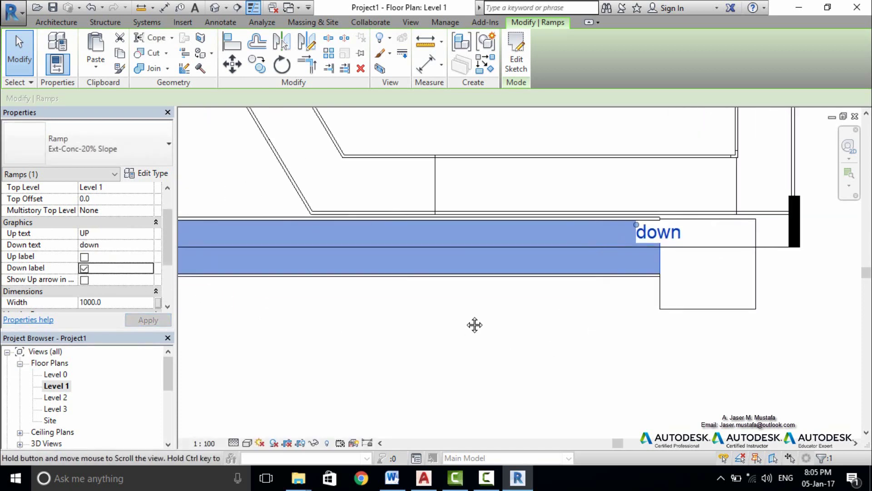
scroll(473, 325, down, 2)
middle_drag(287, 291, 405, 286)
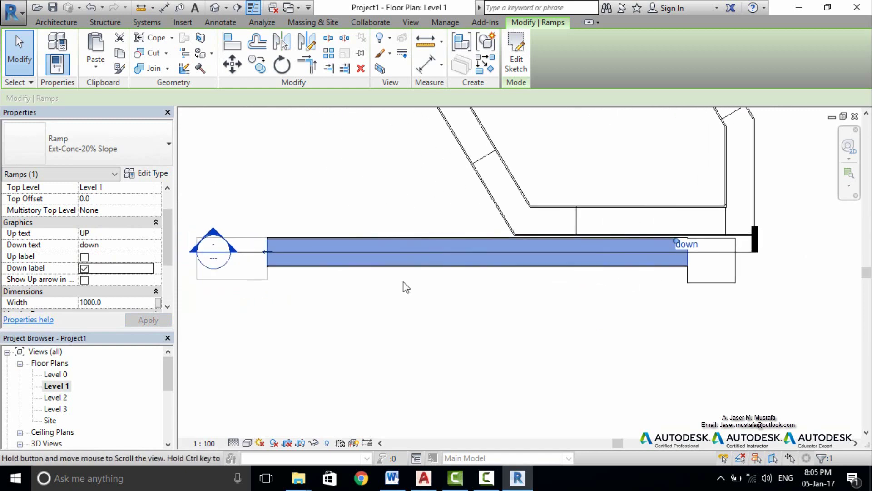
scroll(379, 291, down, 1)
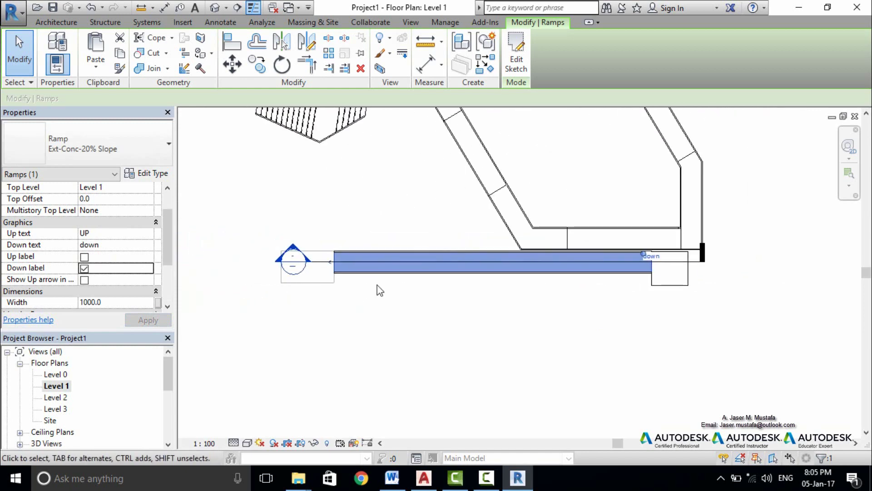
double_click(293, 254)
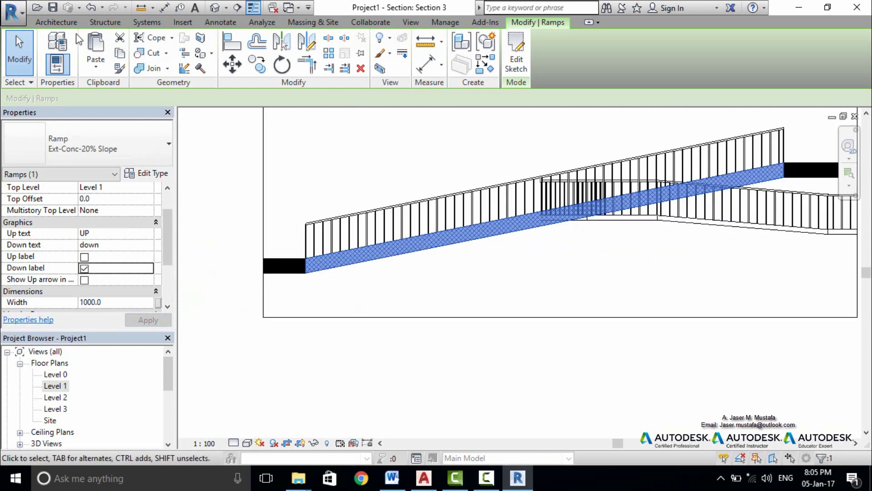
- Start an Annotate > Spot Slope annotation in the ramp section
click(219, 23)
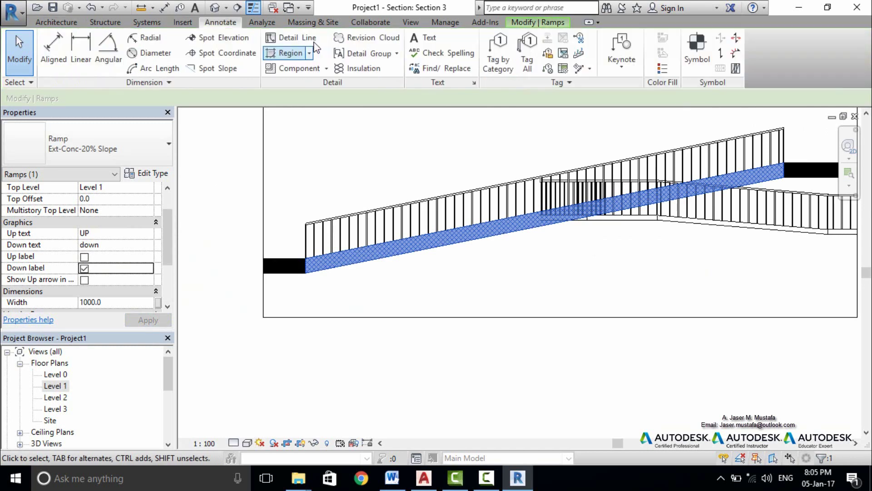
click(214, 69)
scroll(466, 223, up, 4)
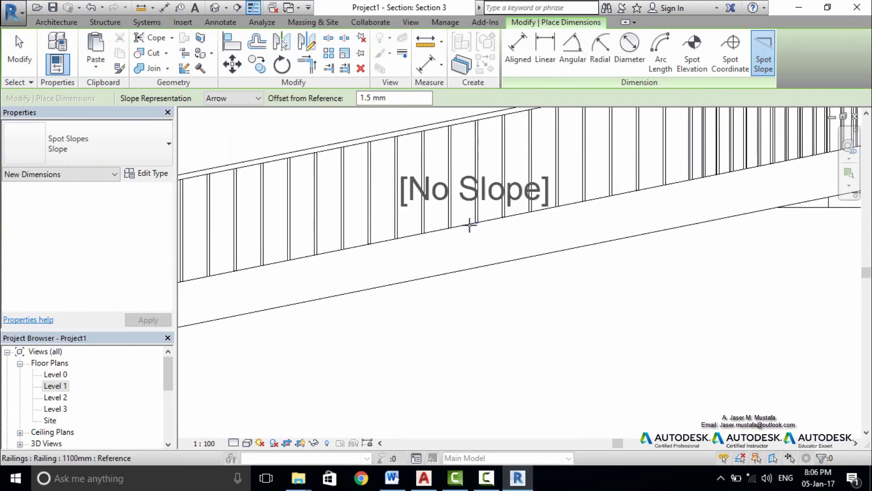
scroll(459, 226, down, 1)
scroll(453, 219, down, 2)
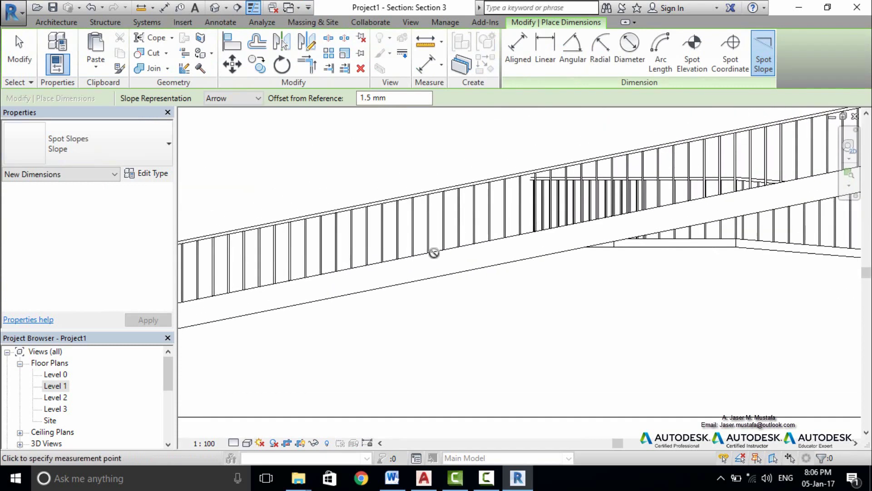
scroll(535, 235, down, 2)
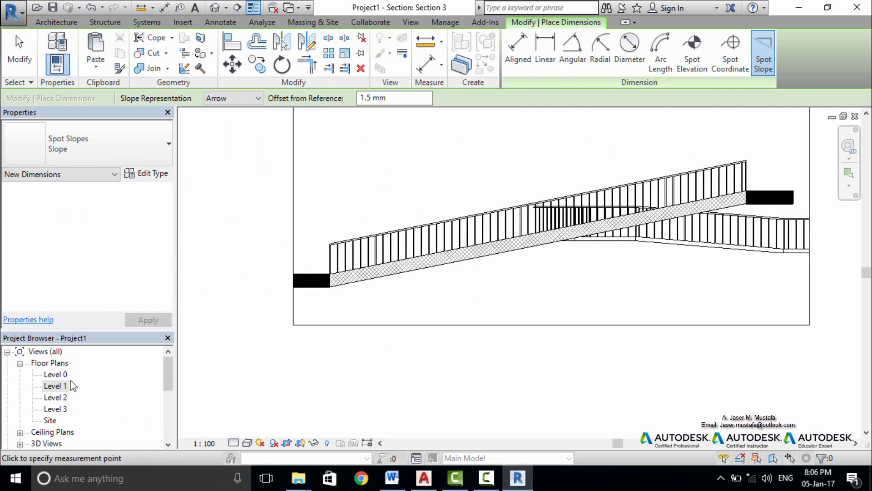
- Open the Level 0 floor plan, cancel the spot slope, and select the straight ramp
double_click(55, 374)
click(226, 68)
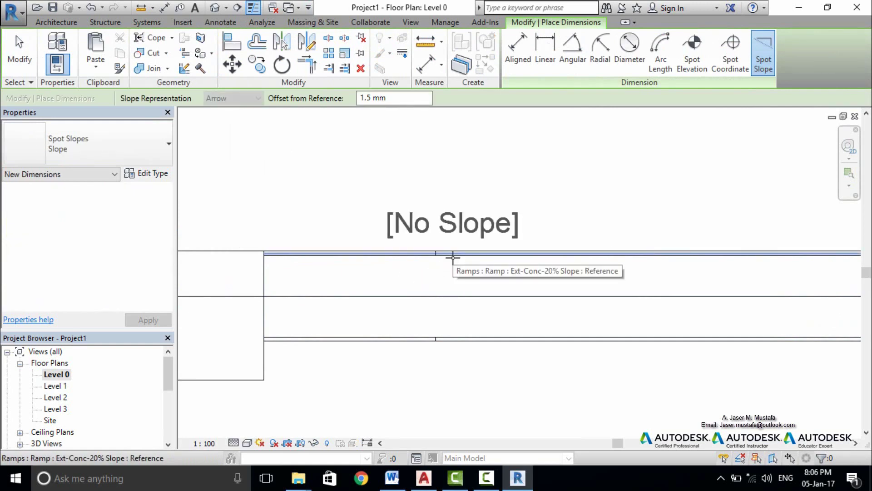
key(Escape)
click(453, 276)
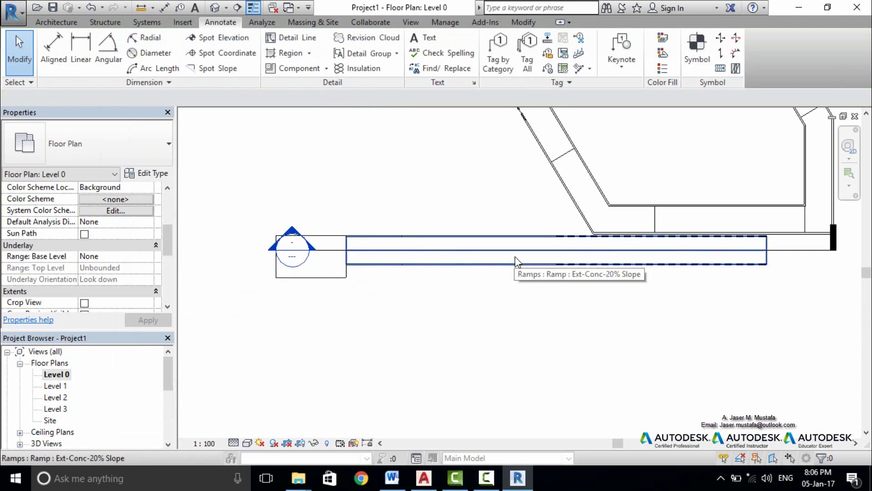
- In the ramp's sketch, draw a zigzag lower boundary and delete the original straight lower edge
double_click(516, 261)
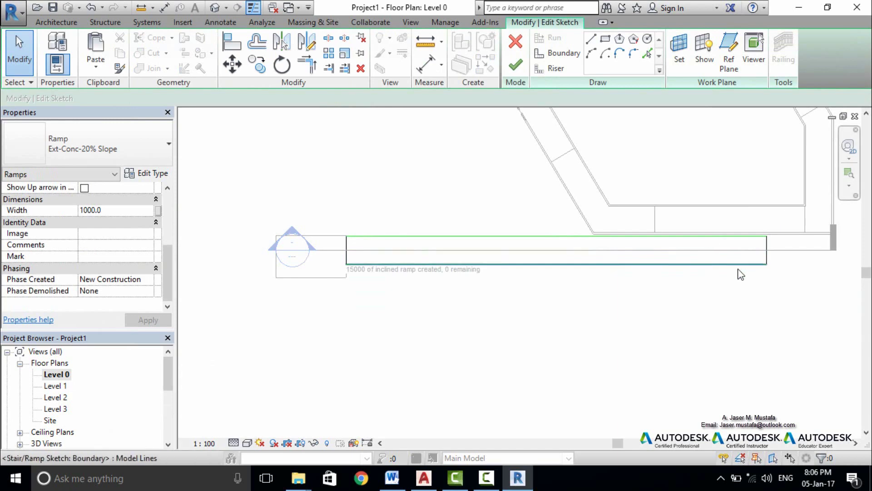
click(558, 52)
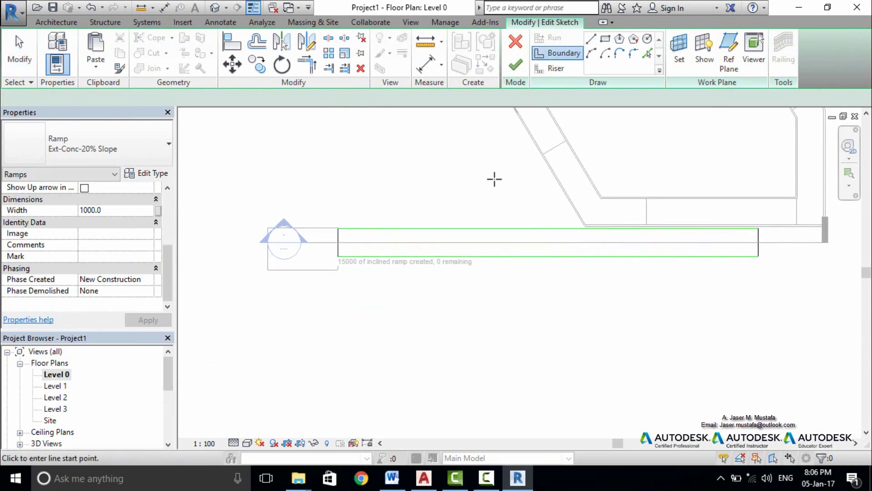
click(337, 257)
click(516, 317)
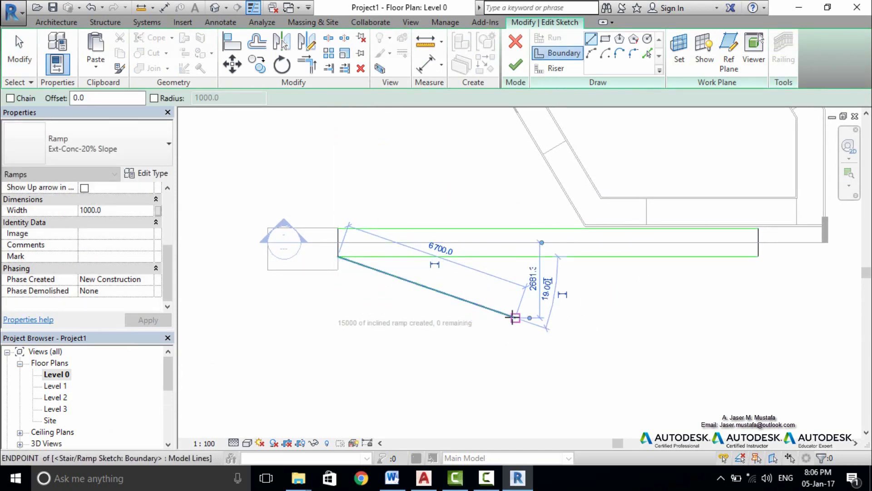
click(570, 293)
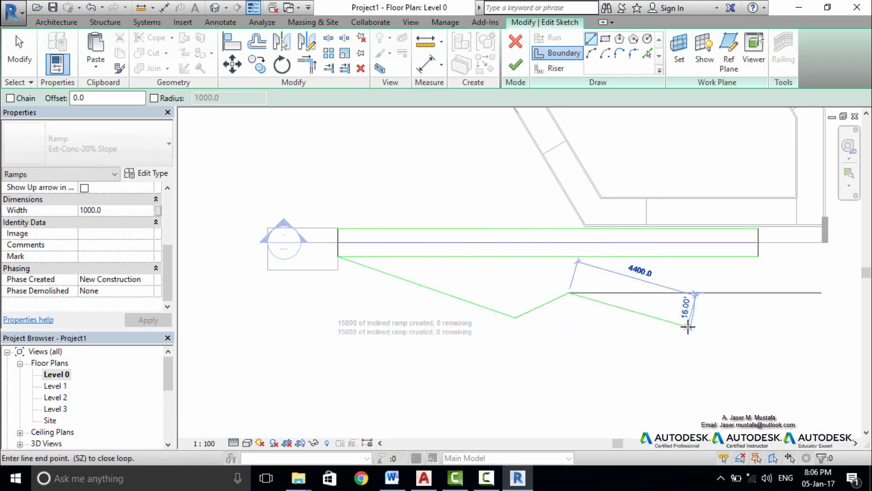
click(687, 326)
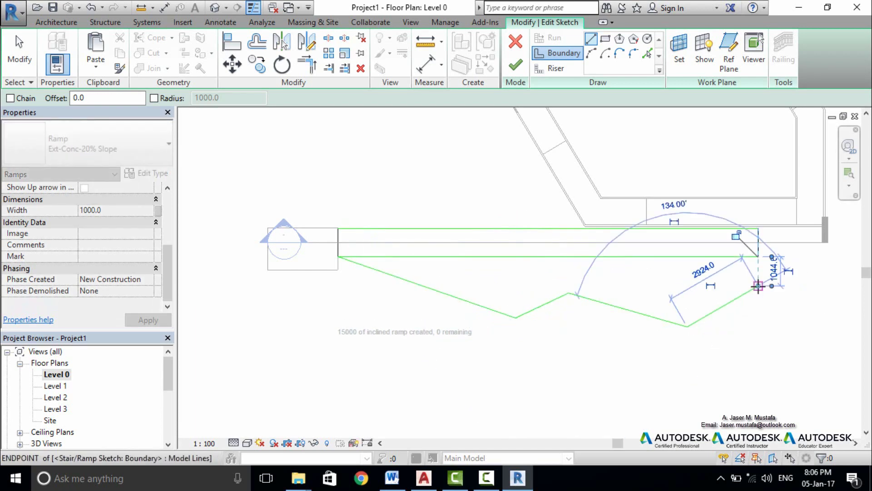
click(758, 286)
key(Escape)
key(Escape)
click(734, 256)
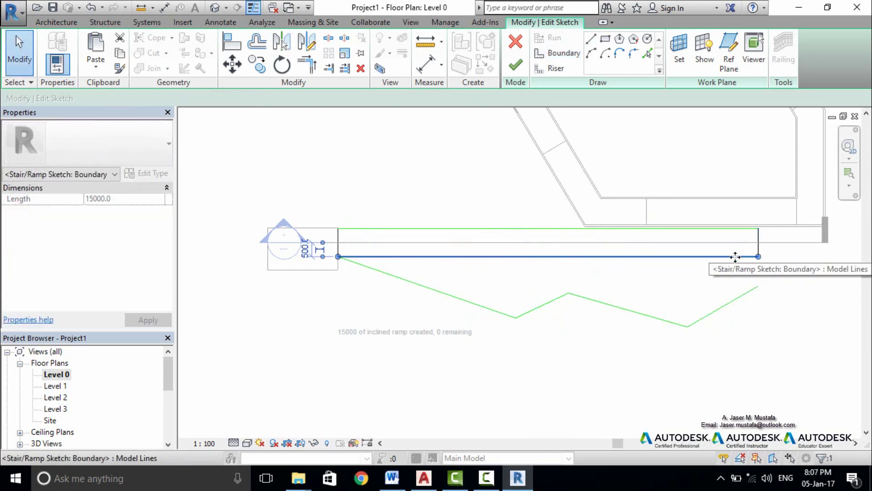
key(Delete)
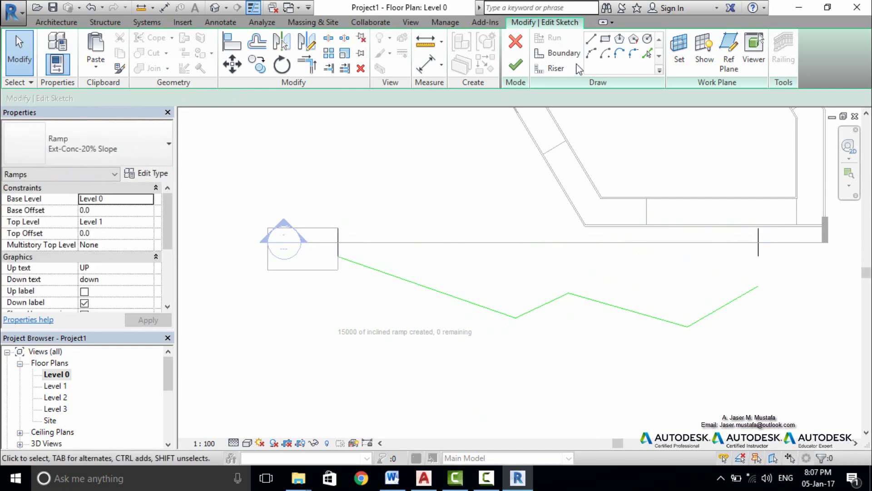
- Draw a zigzag upper boundary, add a riser at the far end, and finish the sketch
click(557, 53)
click(338, 229)
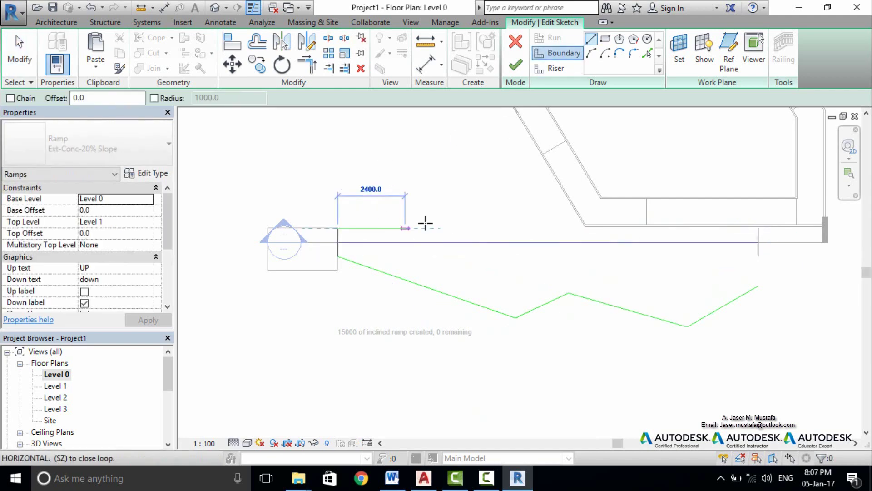
click(481, 267)
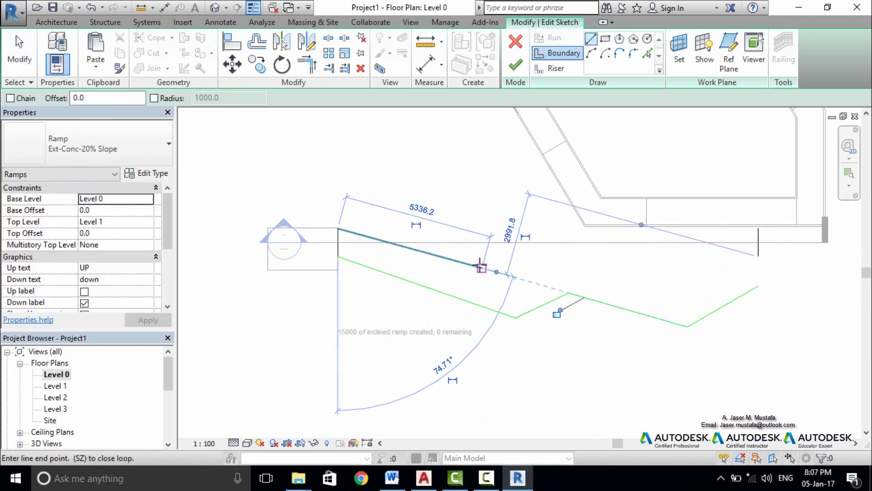
click(556, 232)
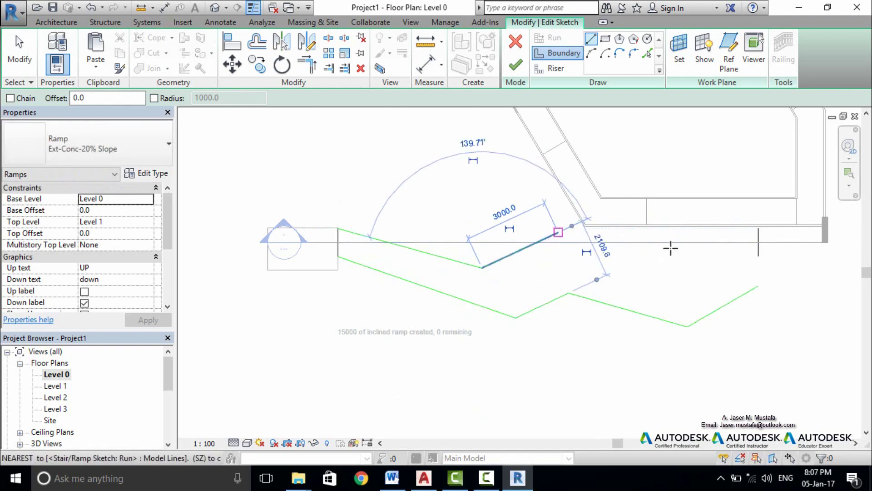
click(758, 228)
key(Escape)
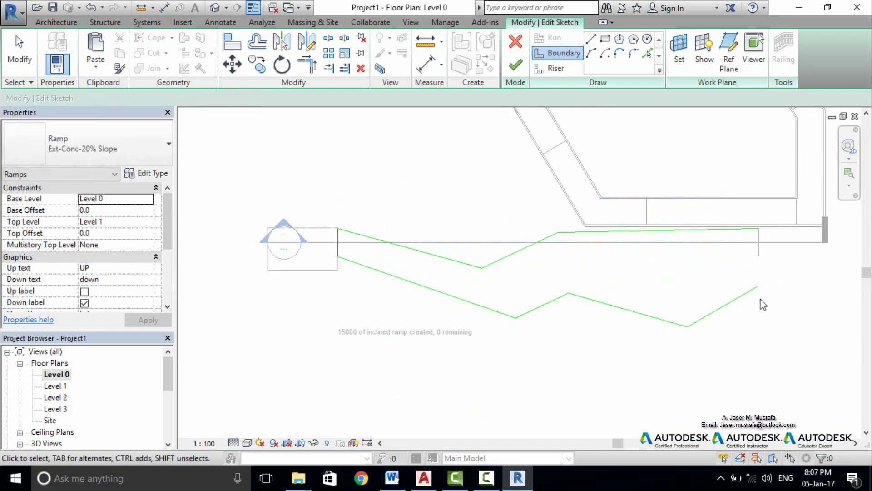
click(757, 285)
key(Escape)
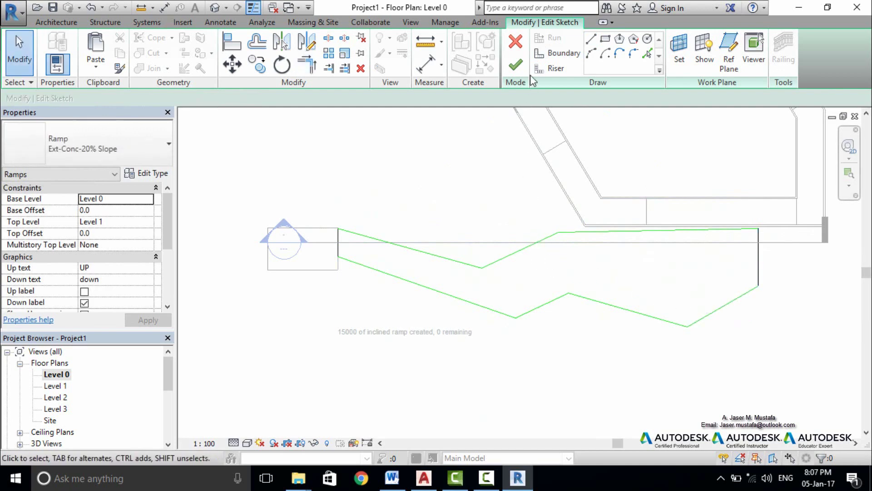
key(Return)
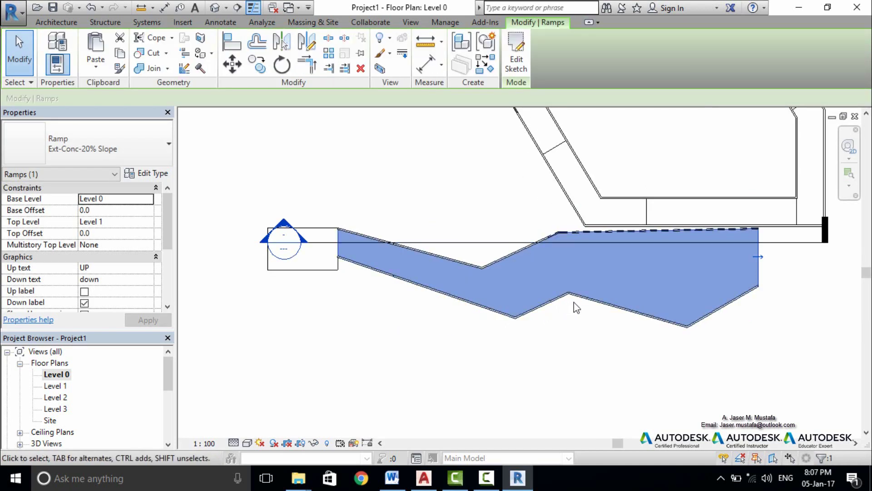
- Open the default 3D view, then pan, zoom and orbit to the front of the zigzag ramp
scroll(574, 302, down, 2)
click(228, 9)
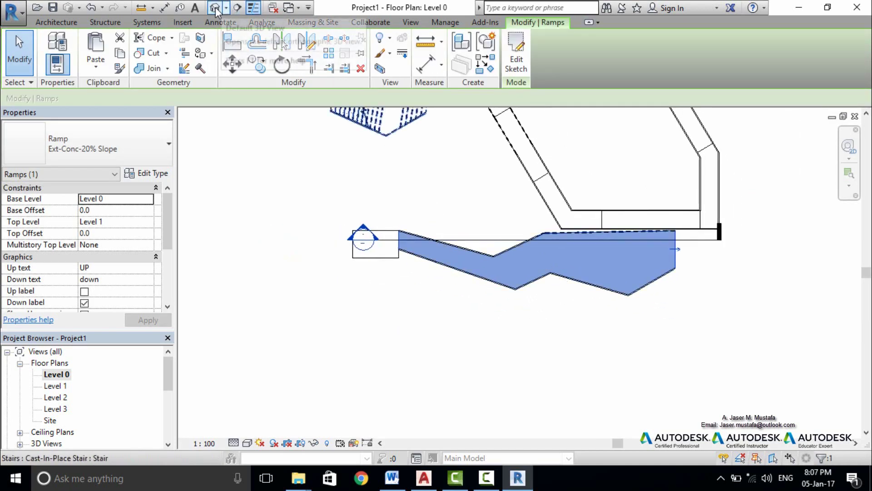
mouse_move(510, 259)
middle_down()
mouse_move(511, 279)
mouse_move(395, 324)
middle_up()
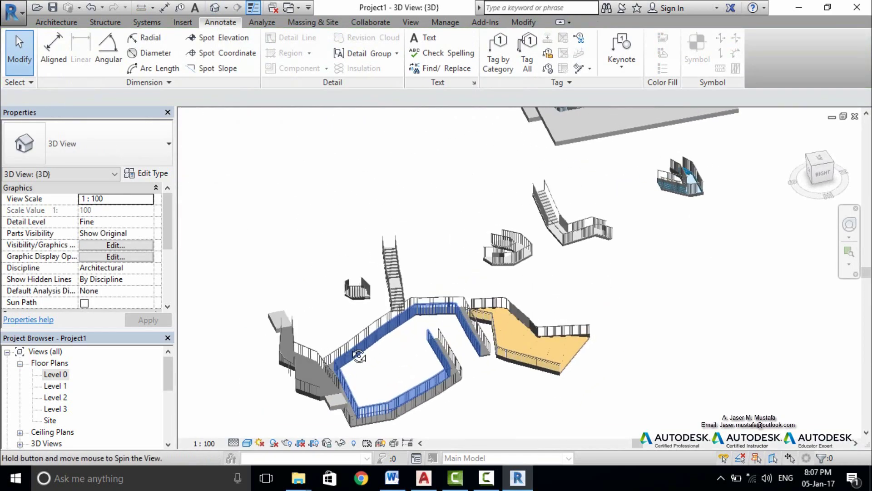
scroll(305, 377, up, 5)
shift+middle_drag(453, 356, 388, 312)
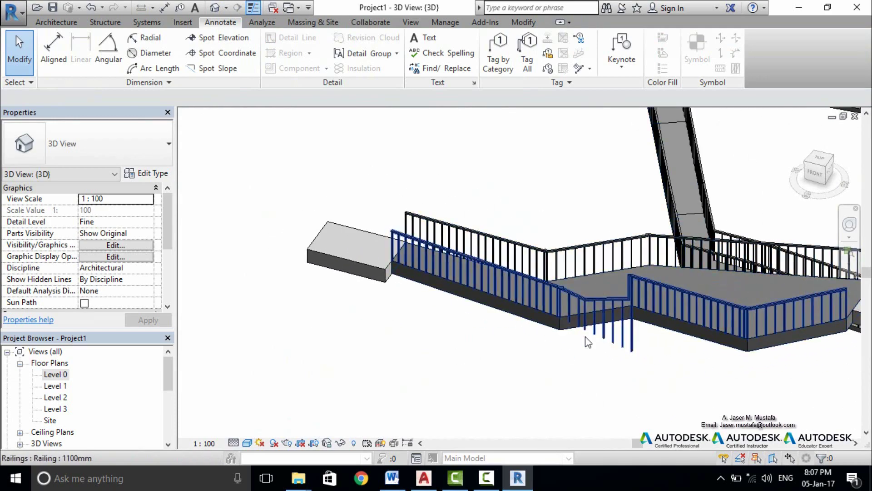
- Reopen the ramp's boundary sketch and Split Element on its upper boundary line
double_click(573, 329)
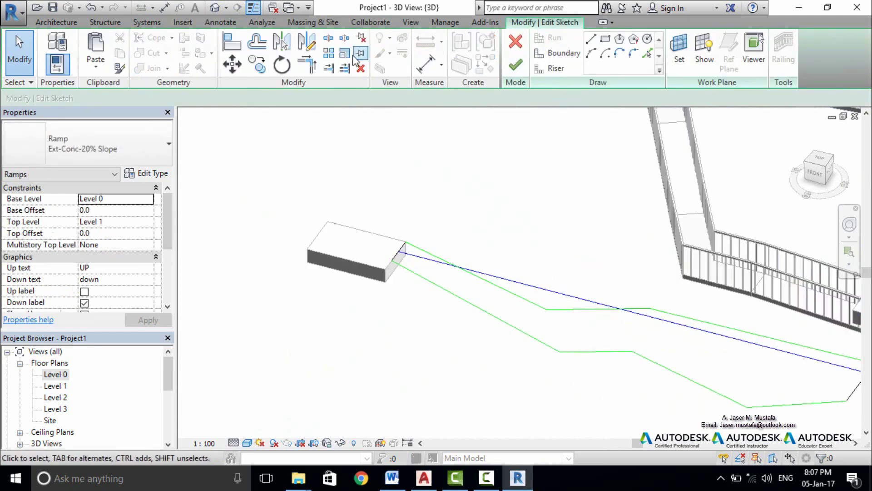
click(329, 38)
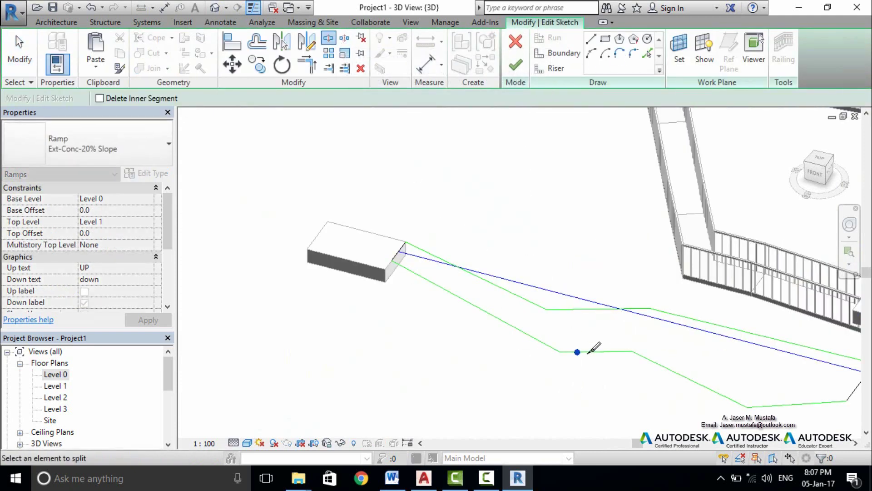
click(605, 309)
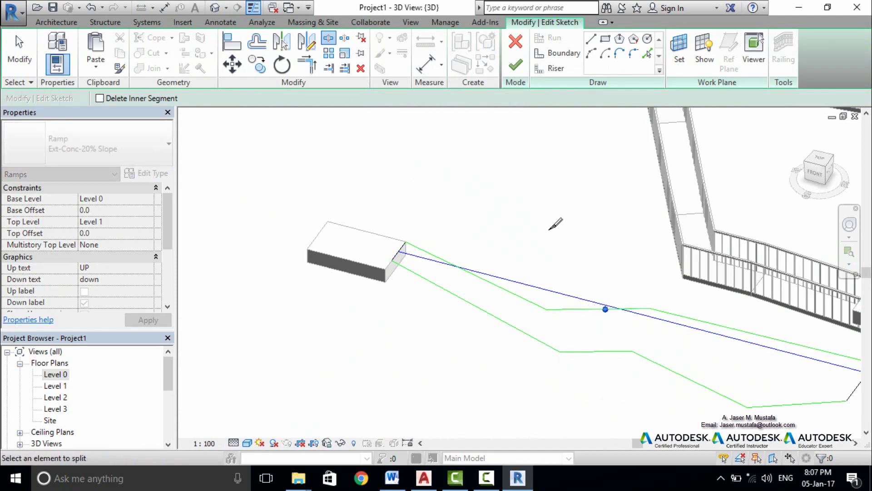